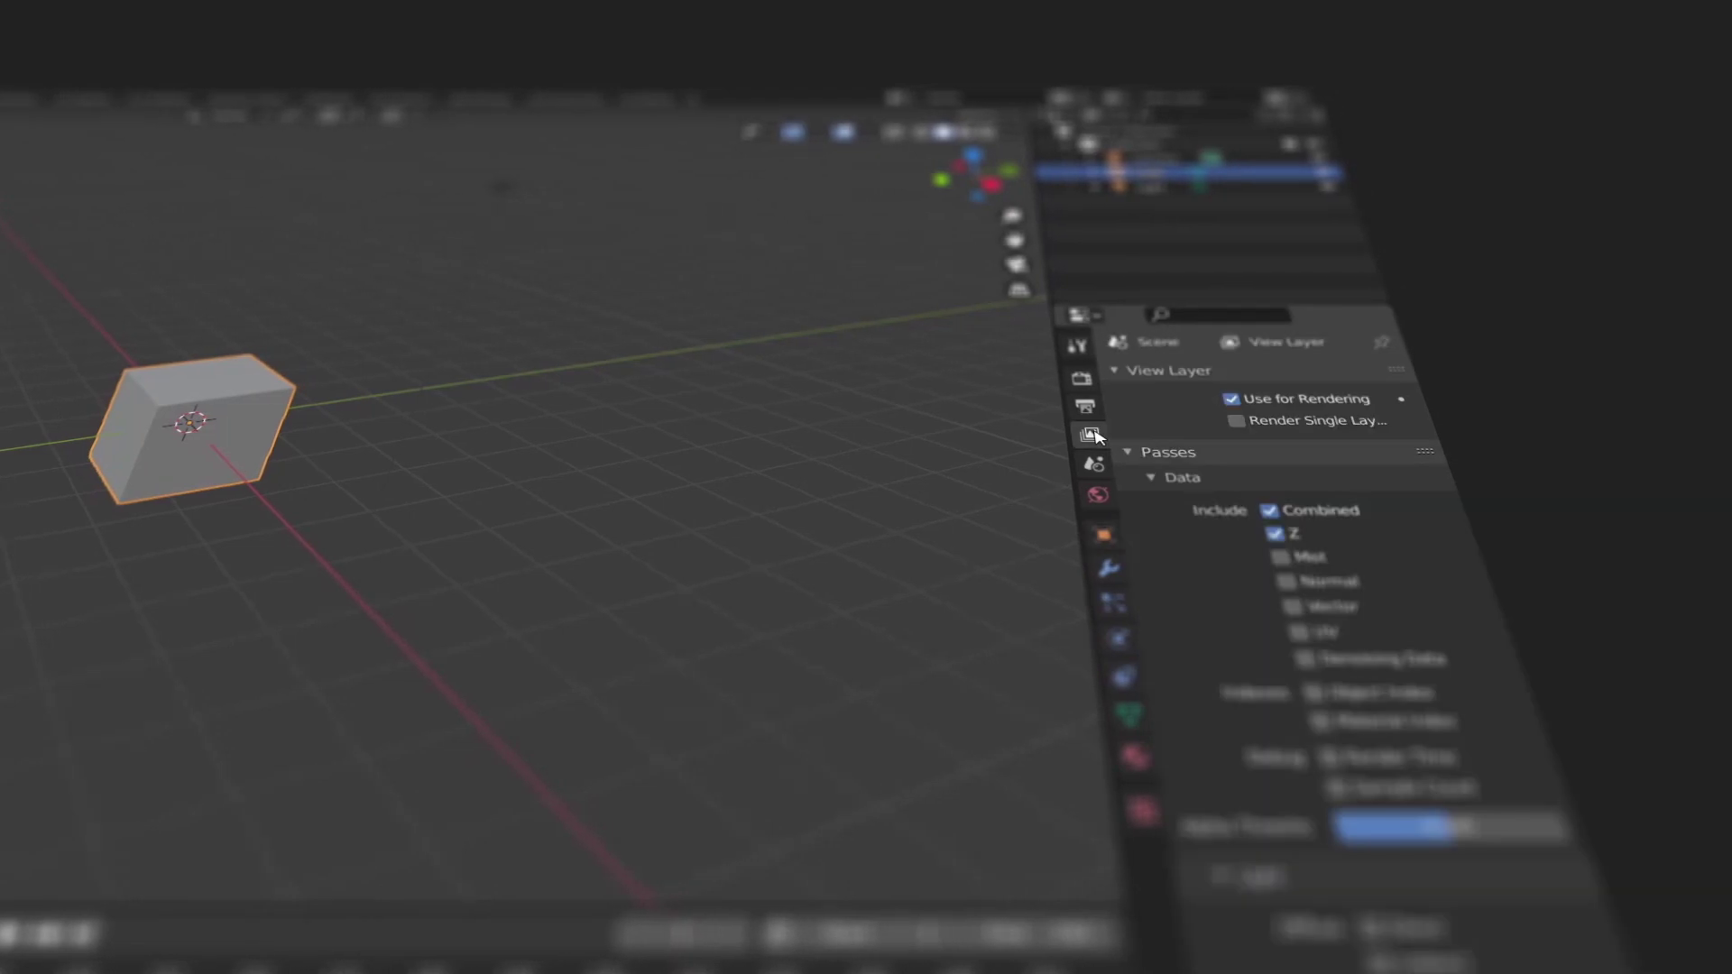
# Step: Look through the data, light and Cryptomatte passes offered in the View Layer properties
pyautogui.scroll(-6, 1177, 572)
pyautogui.scroll(-8, 1164, 574)
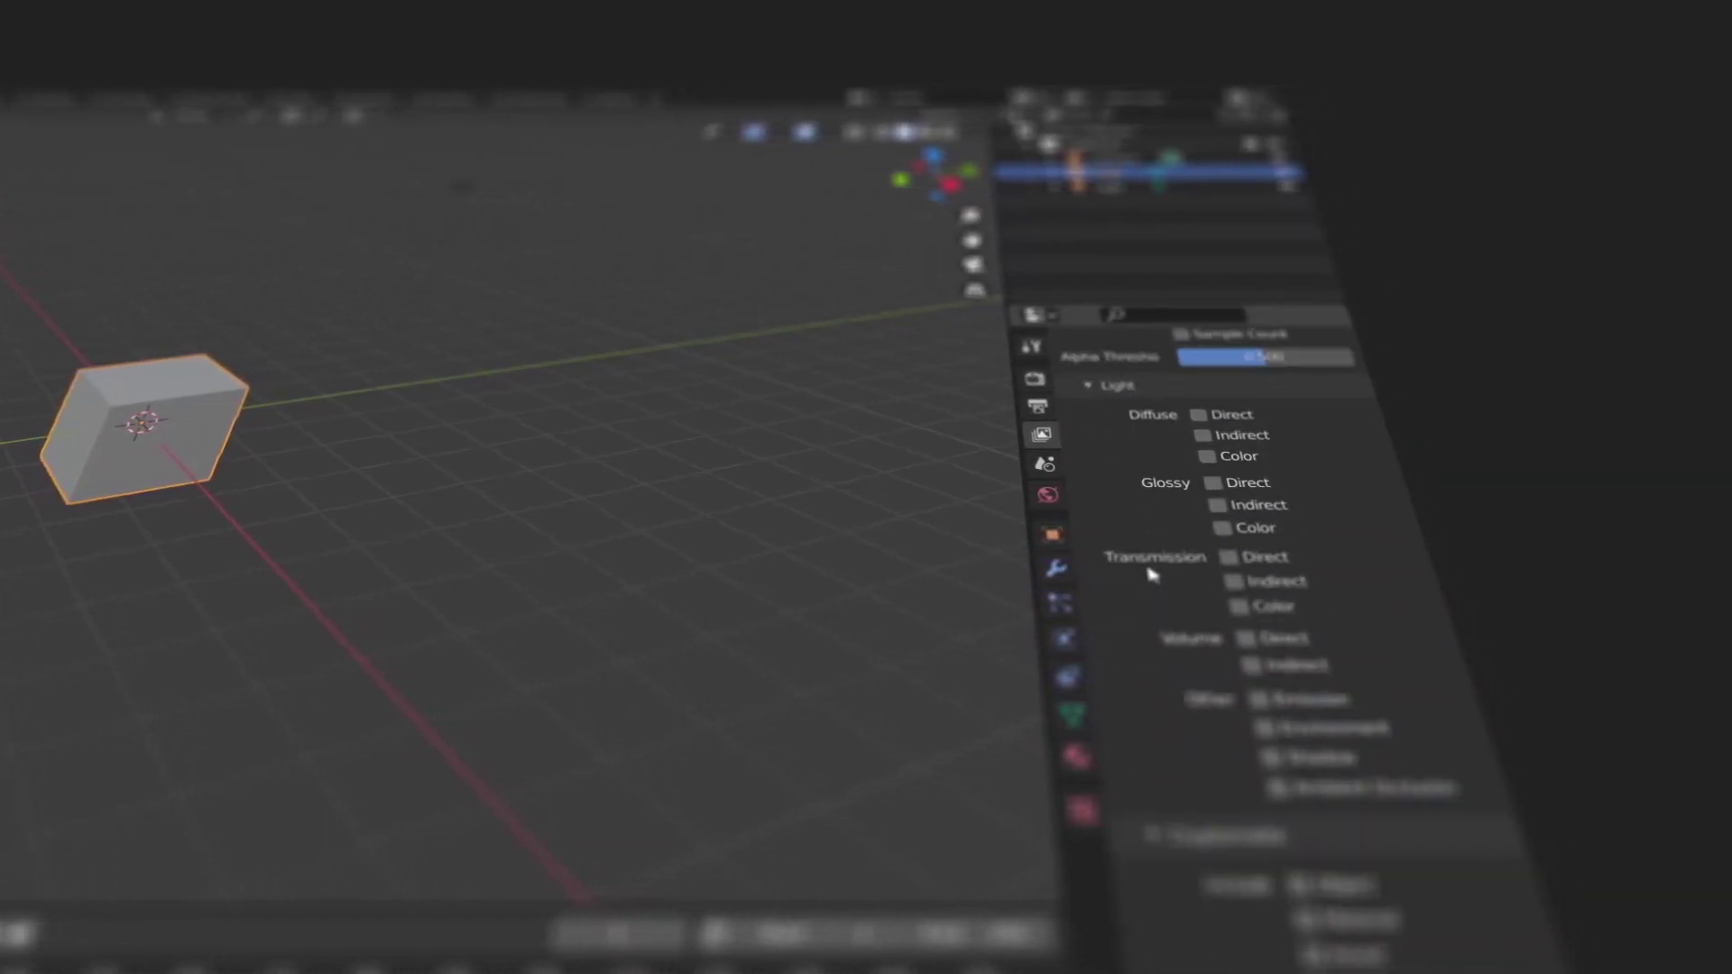
pyautogui.scroll(10, 1110, 574)
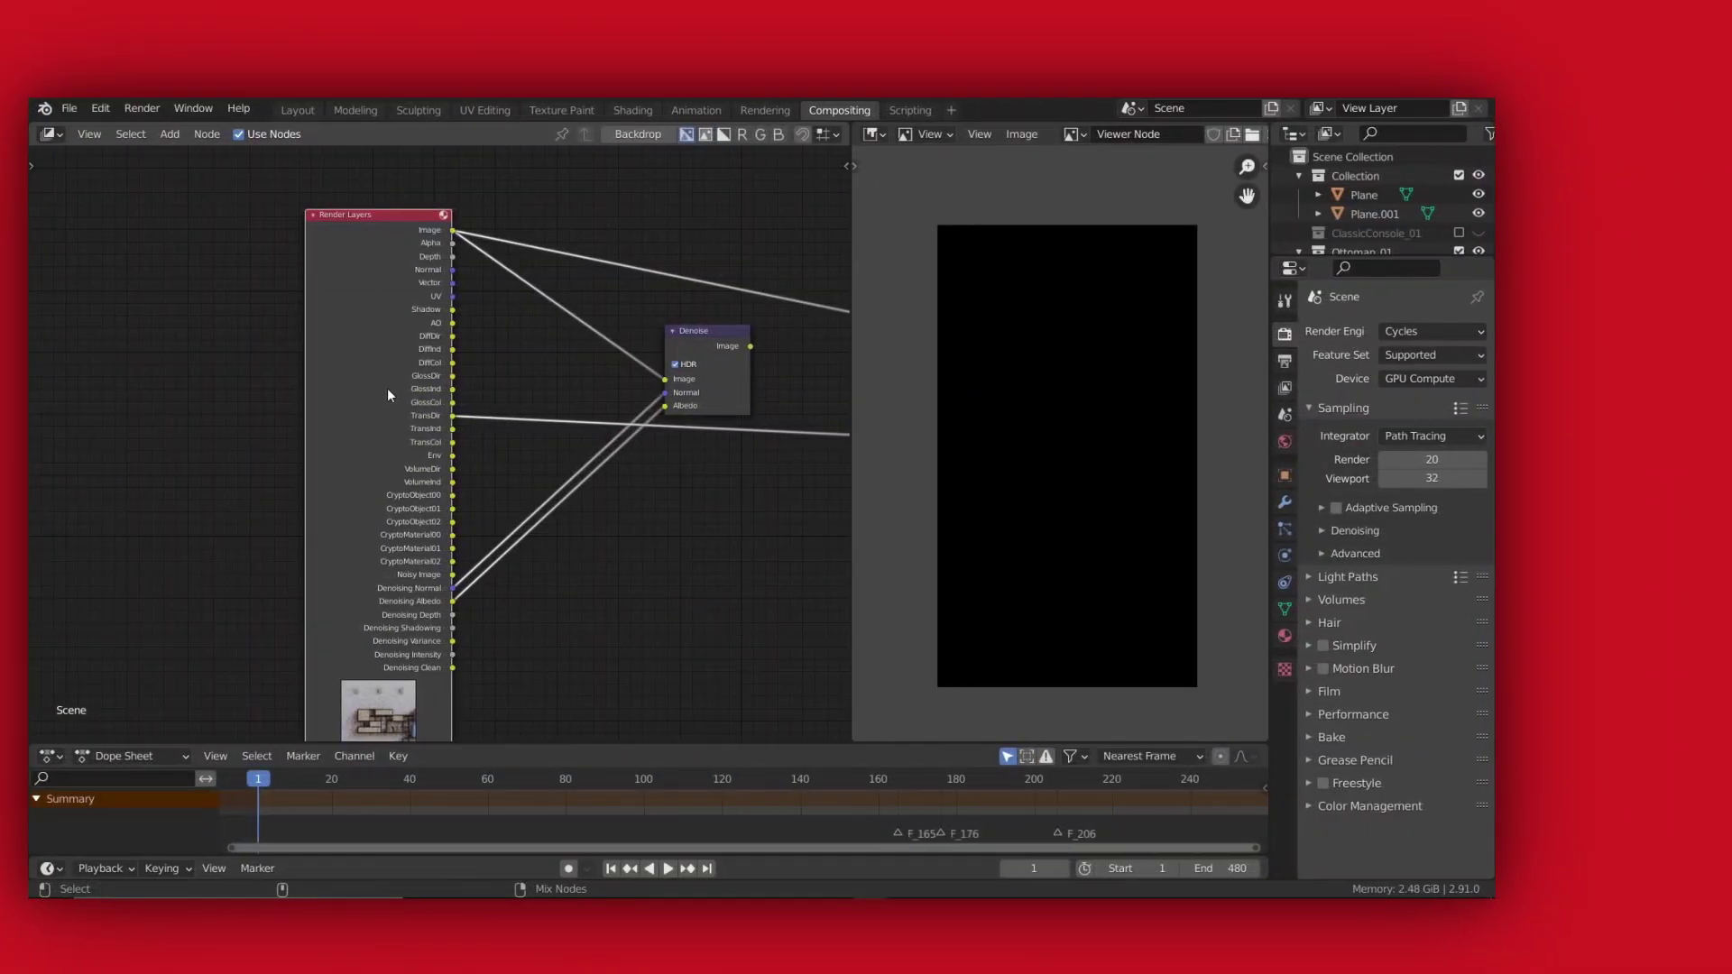
# Step: Cycle the viewer through the transmission, environment and volume outputs of the Render Layers node
pyautogui.hotkey('ctrl', 'z')
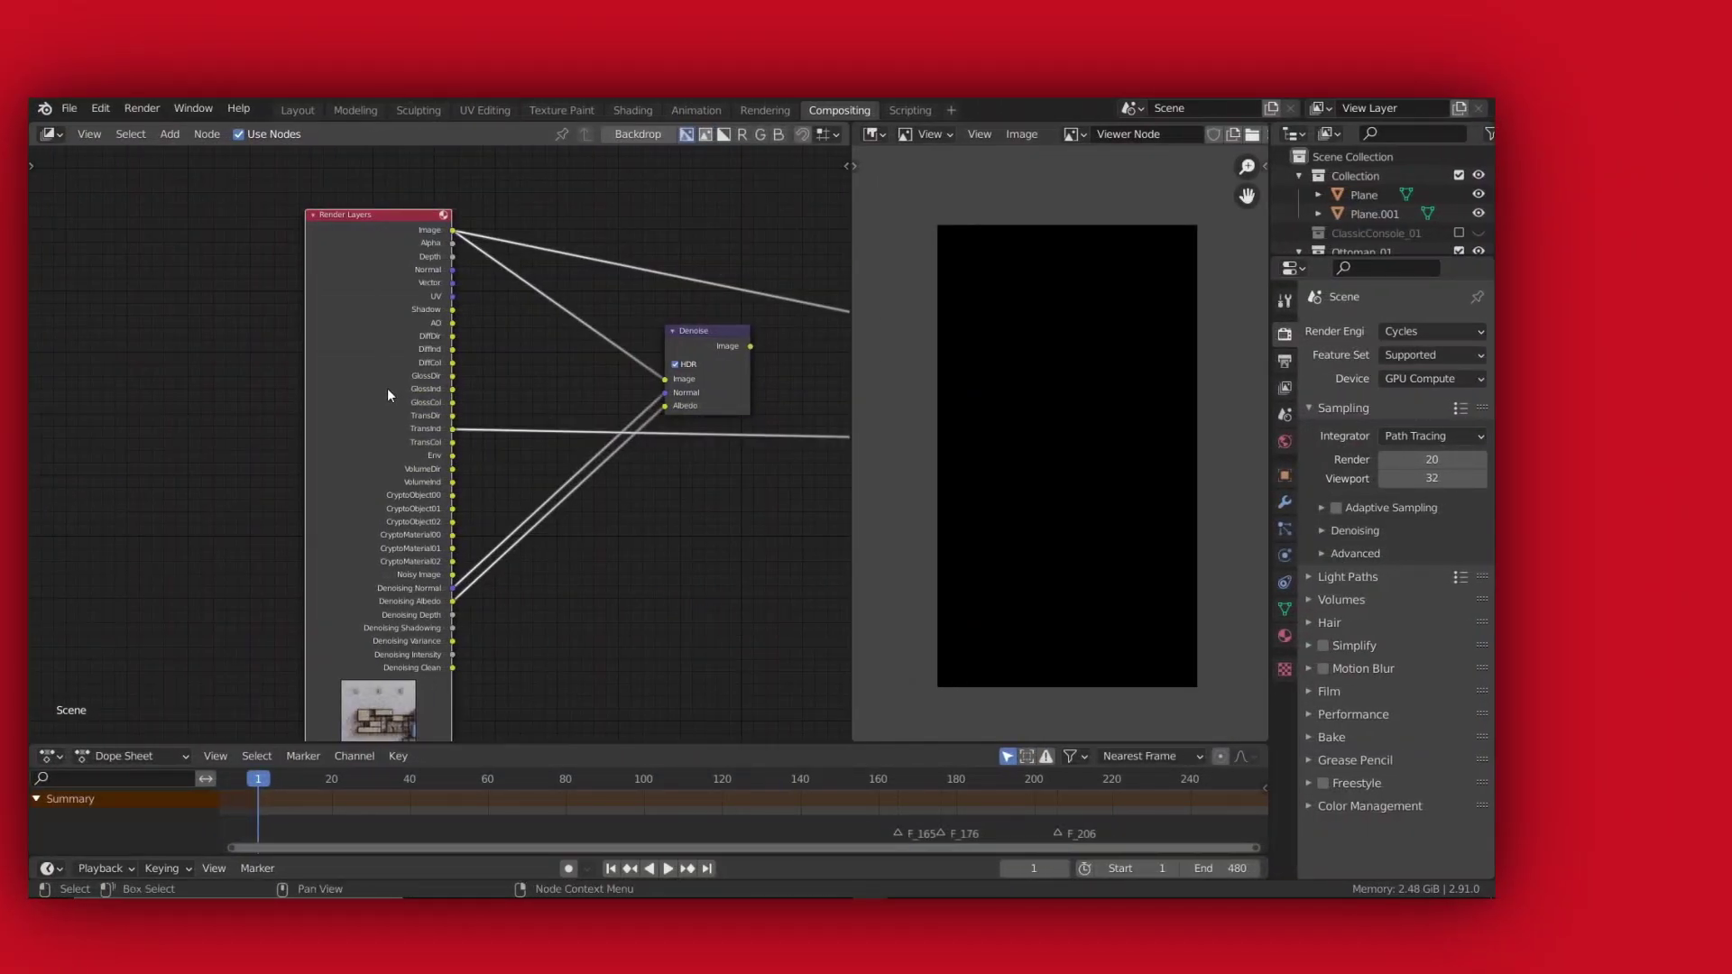
pyautogui.keyDown('ctrl'); pyautogui.keyDown('shift'); pyautogui.scroll(-1, 387, 394); pyautogui.keyUp('shift'); pyautogui.keyUp('ctrl')
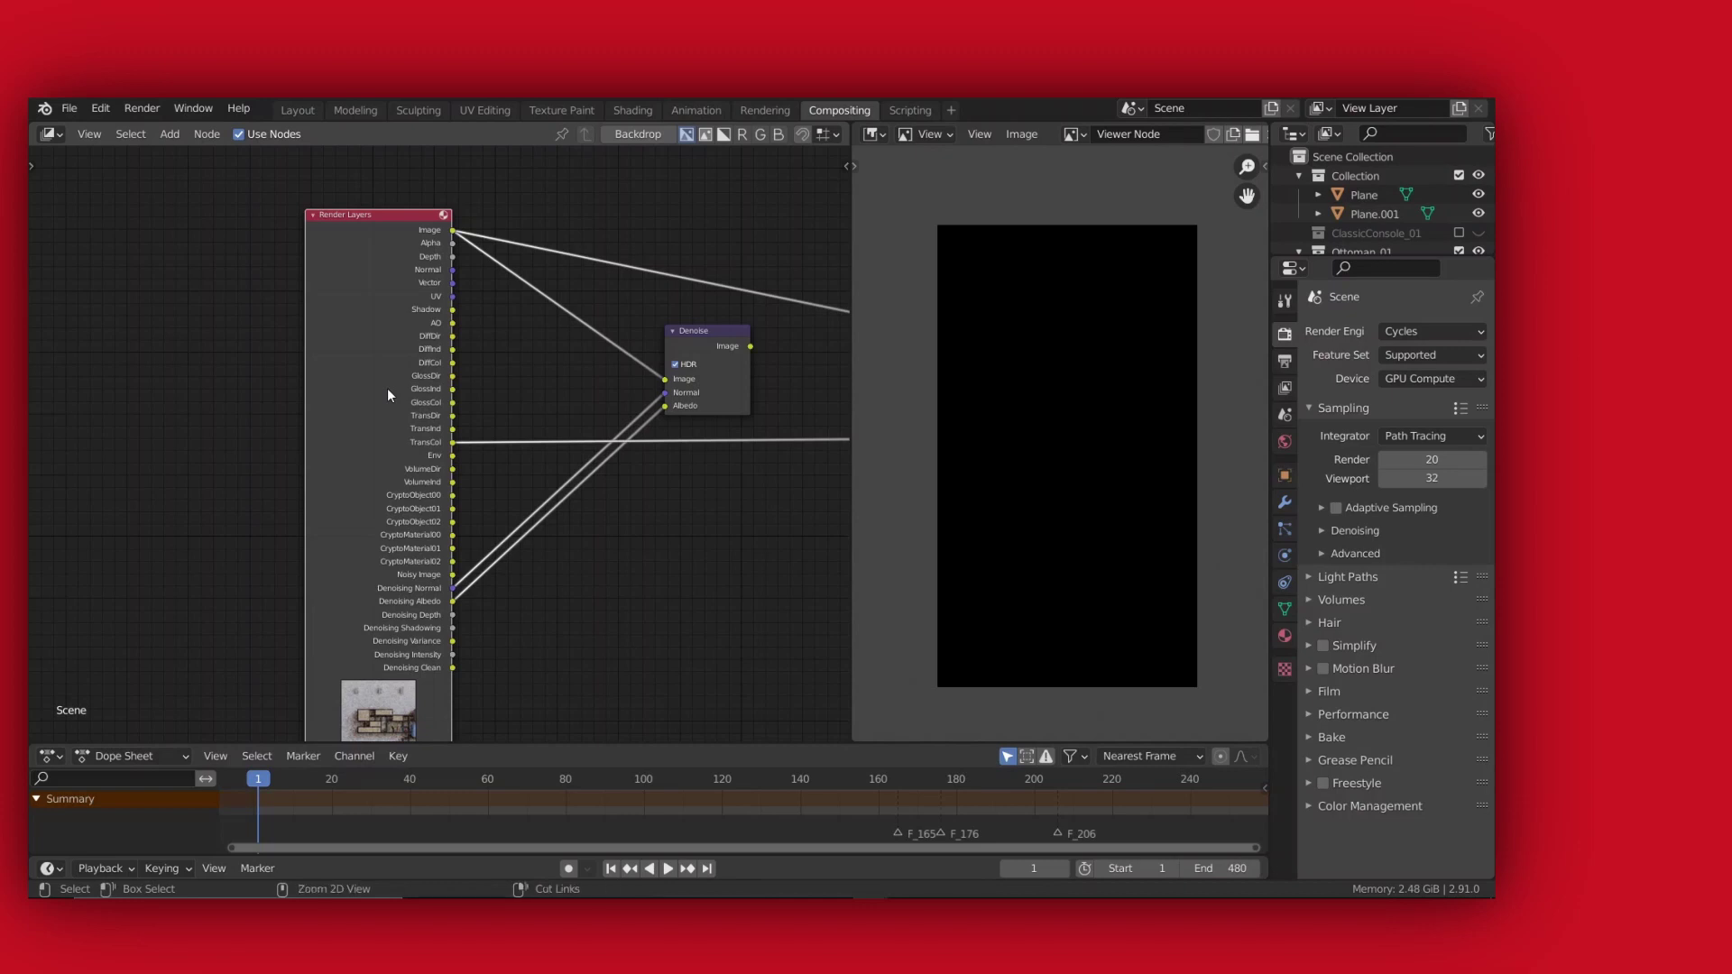
pyautogui.keyDown('ctrl'); pyautogui.keyDown('shift'); pyautogui.scroll(-1, 388, 394); pyautogui.keyUp('shift'); pyautogui.keyUp('ctrl')
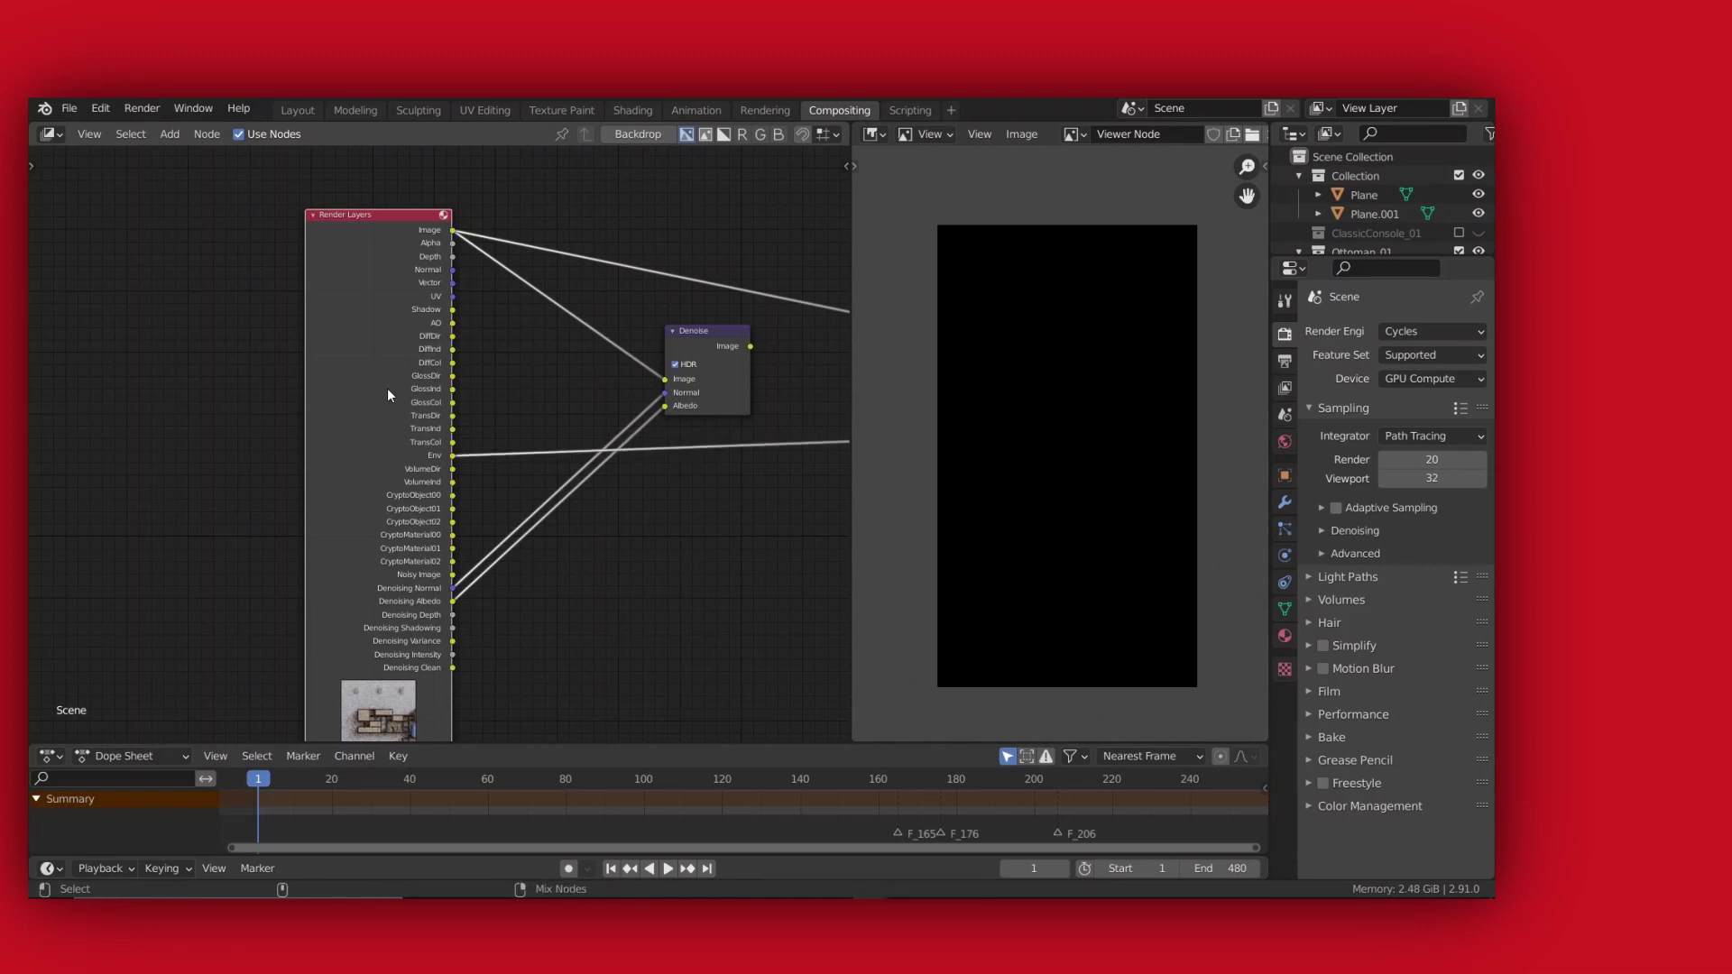
pyautogui.keyDown('ctrl'); pyautogui.keyDown('shift'); pyautogui.scroll(-1, 388, 394); pyautogui.keyUp('shift'); pyautogui.keyUp('ctrl')
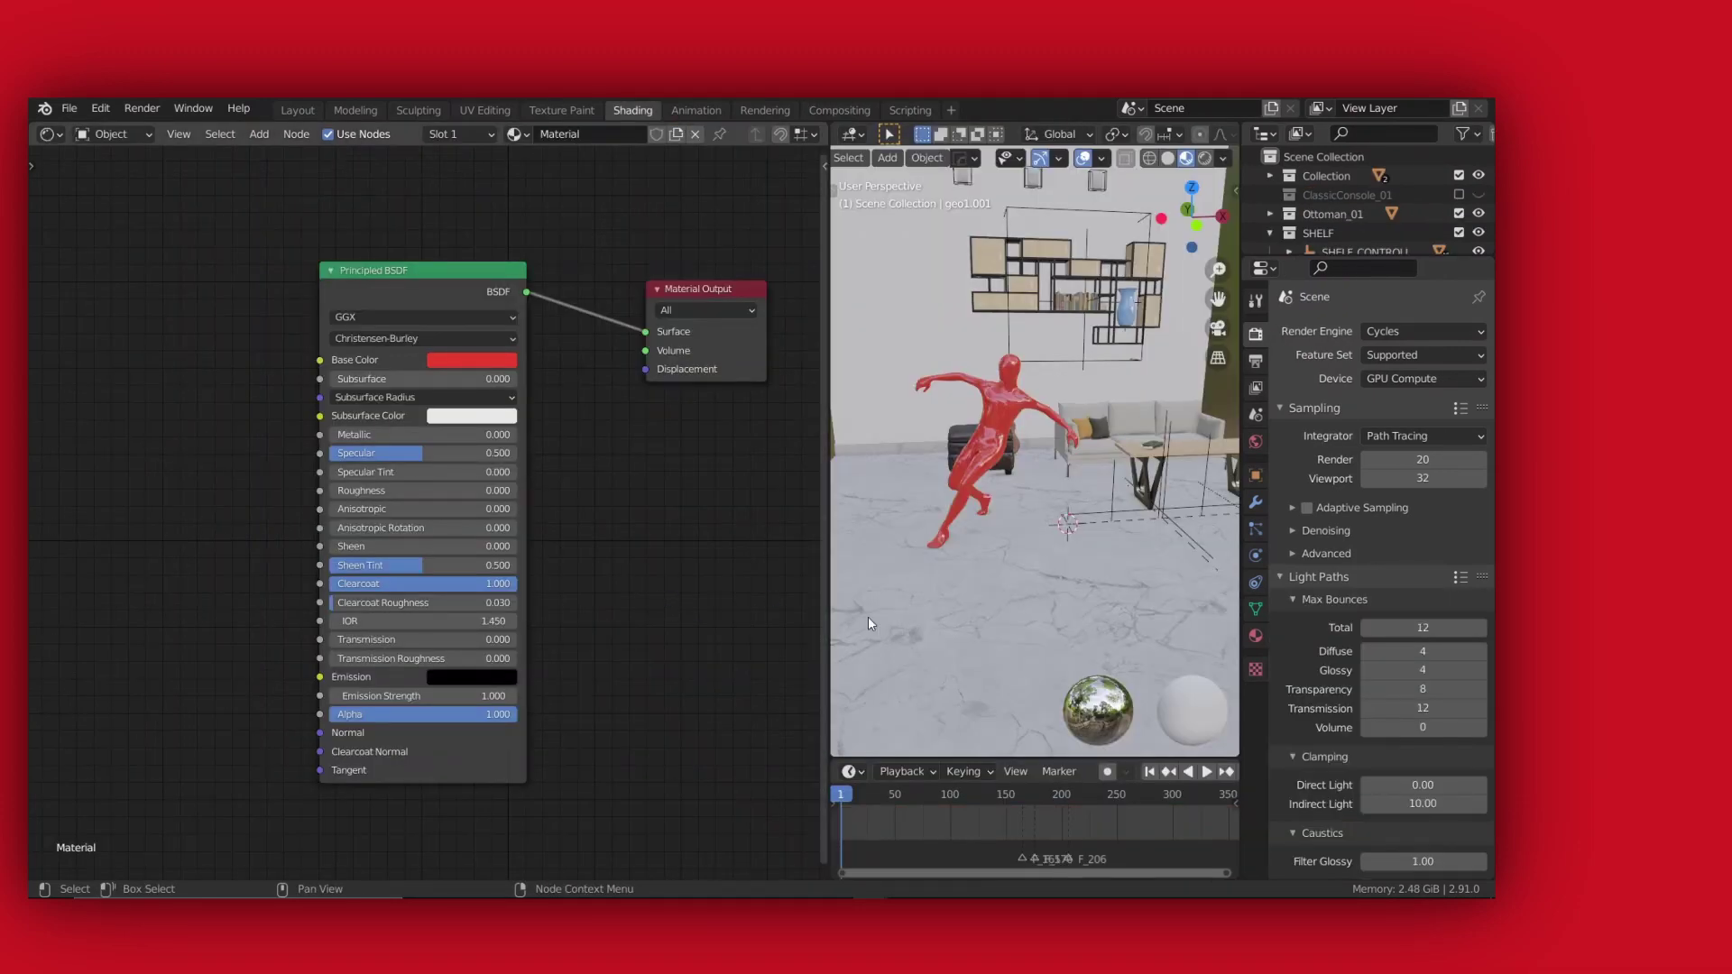
# Step: Add a sphere beside the red figure, resize it and move it along global Z onto the floor
pyautogui.hotkey('shift', 'a')
pyautogui.moveTo(993, 513)
pyautogui.click(1074, 488)
pyautogui.press('g')
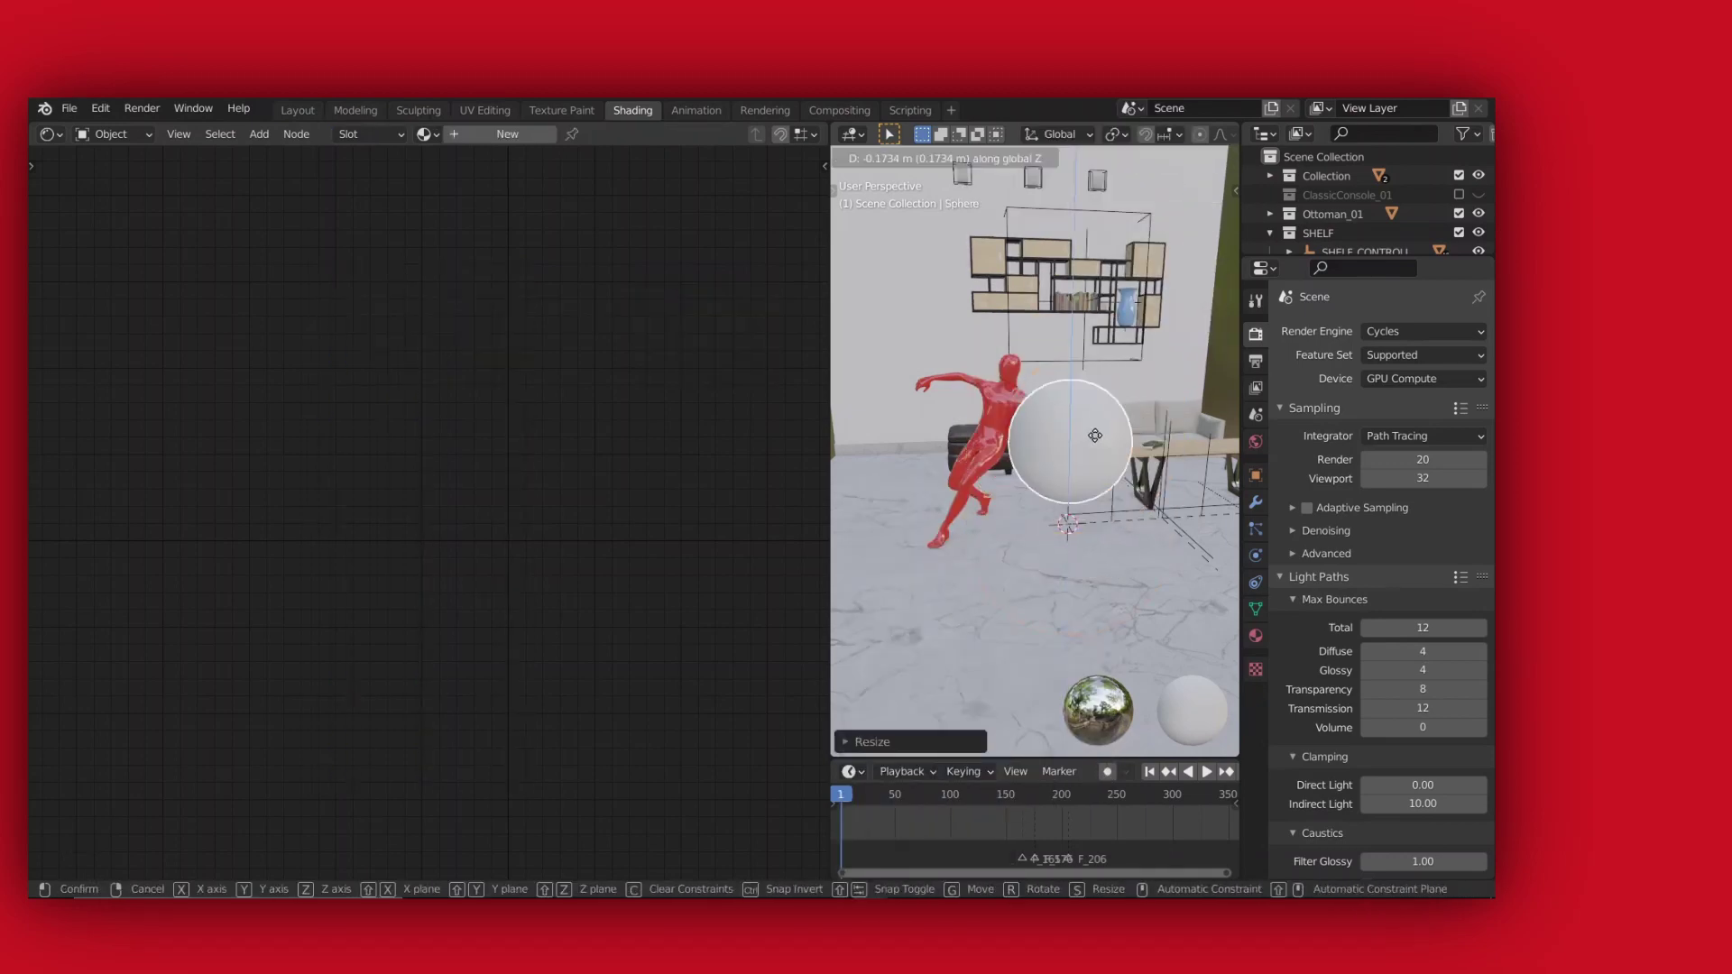
pyautogui.click(1096, 491)
# Step: Give the sphere a new material named transmission and set its Transmission to 1
pyautogui.click(507, 133)
pyautogui.doubleClick(577, 134)
pyautogui.write('transmission')
pyautogui.press('Return')
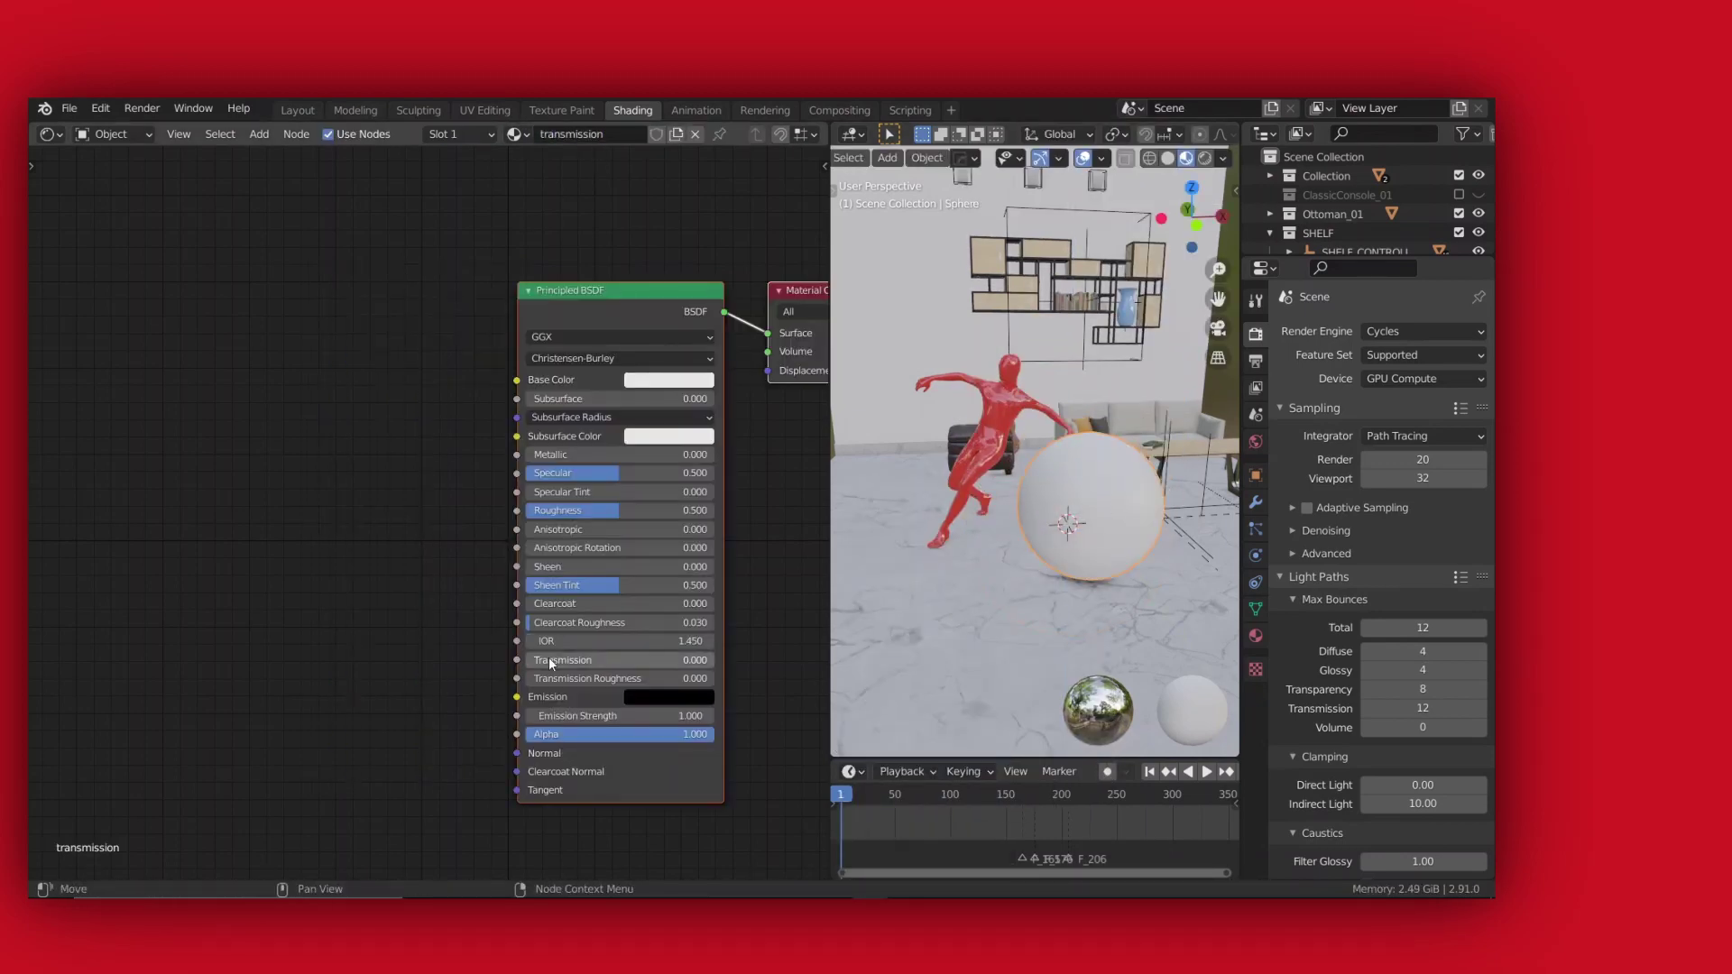
pyautogui.click(553, 663)
pyautogui.write('1')
pyautogui.press('Return')
# Step: Render the image again from the Compositing workspace and preview the TransInd pass in the viewer
pyautogui.click(839, 110)
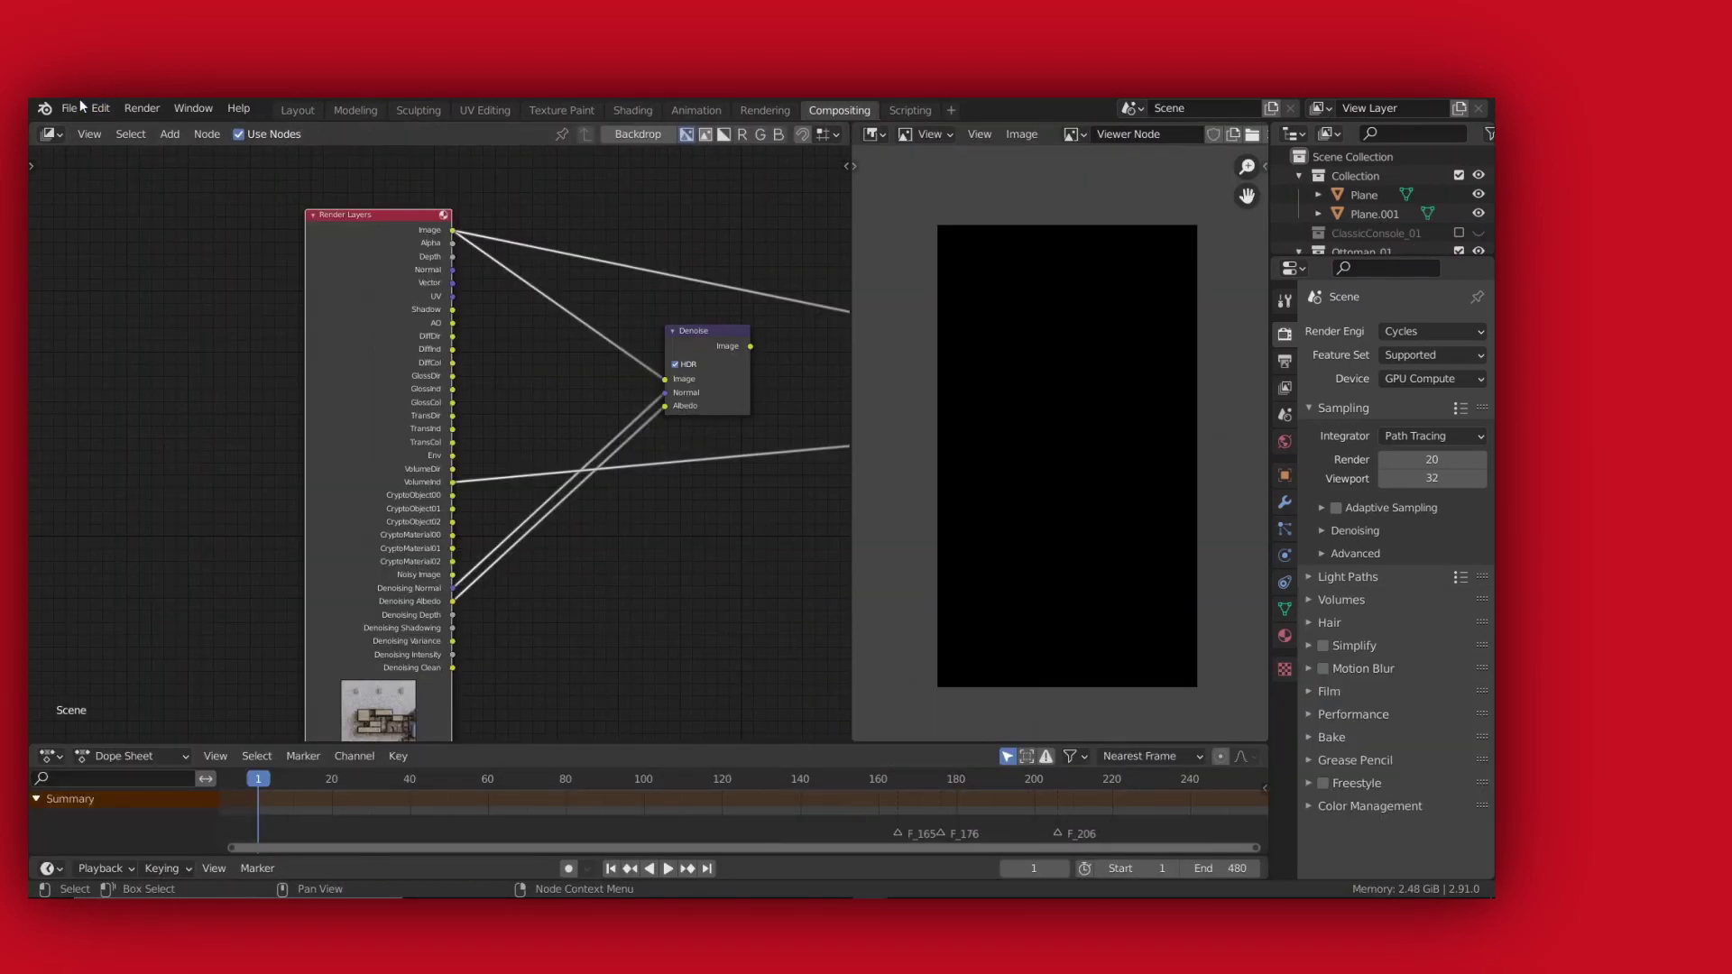
pyautogui.click(141, 107)
pyautogui.click(158, 132)
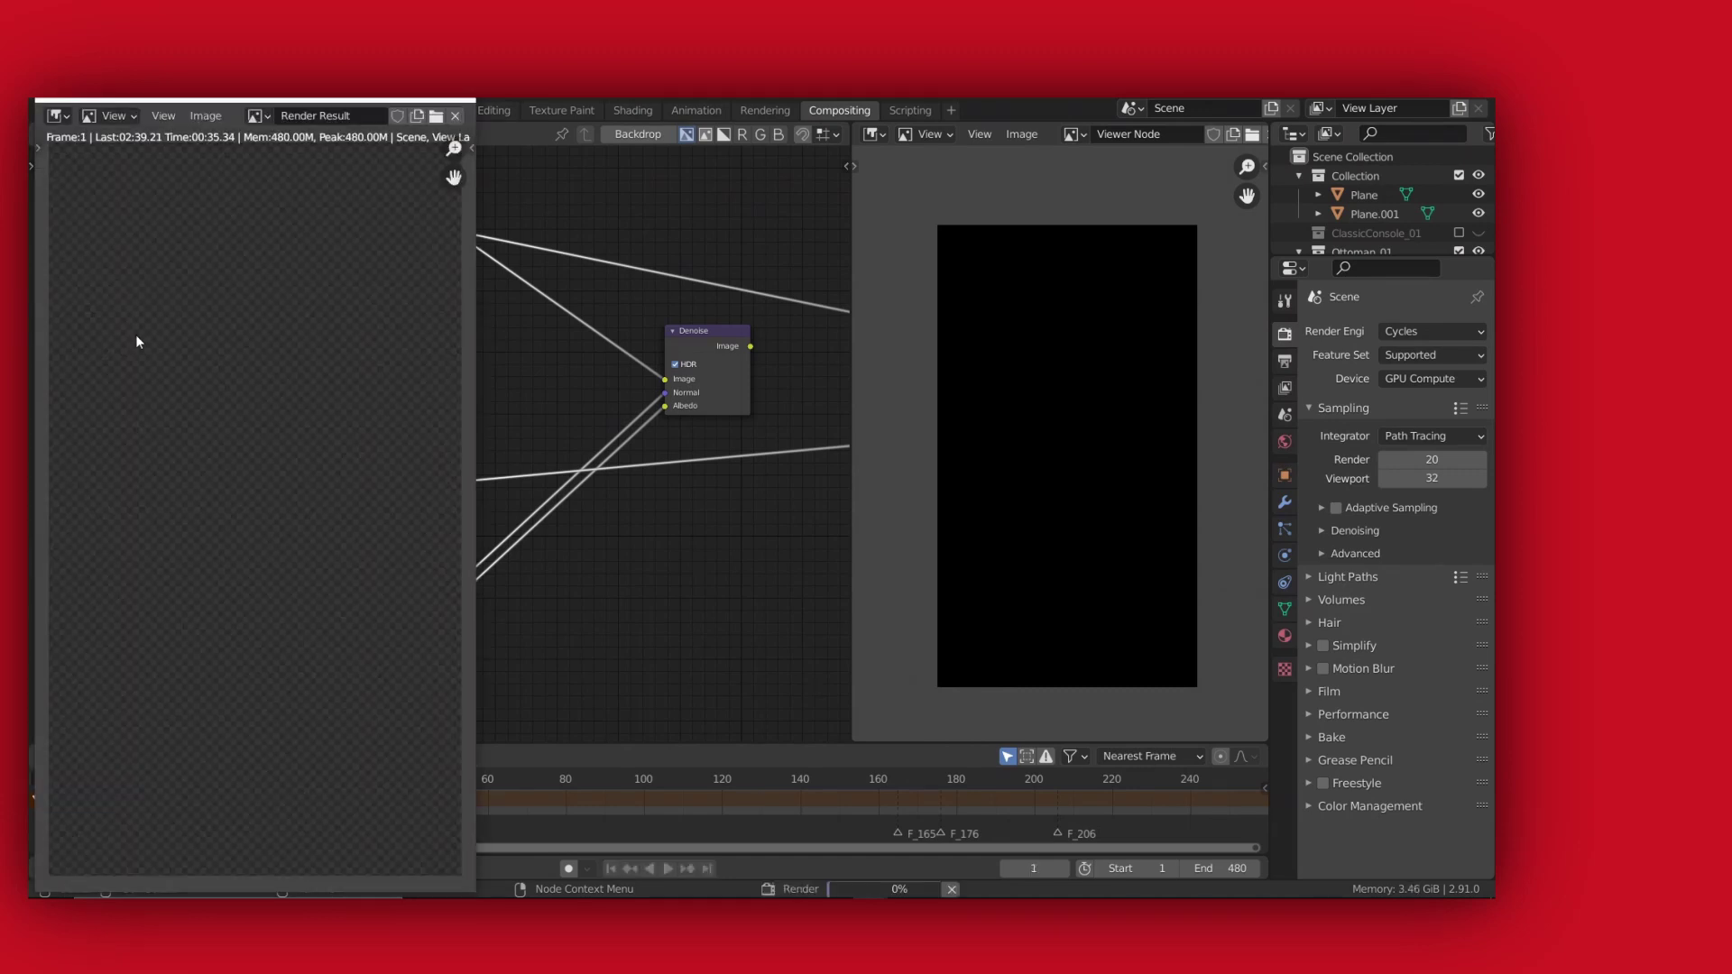
pyautogui.press('Escape')
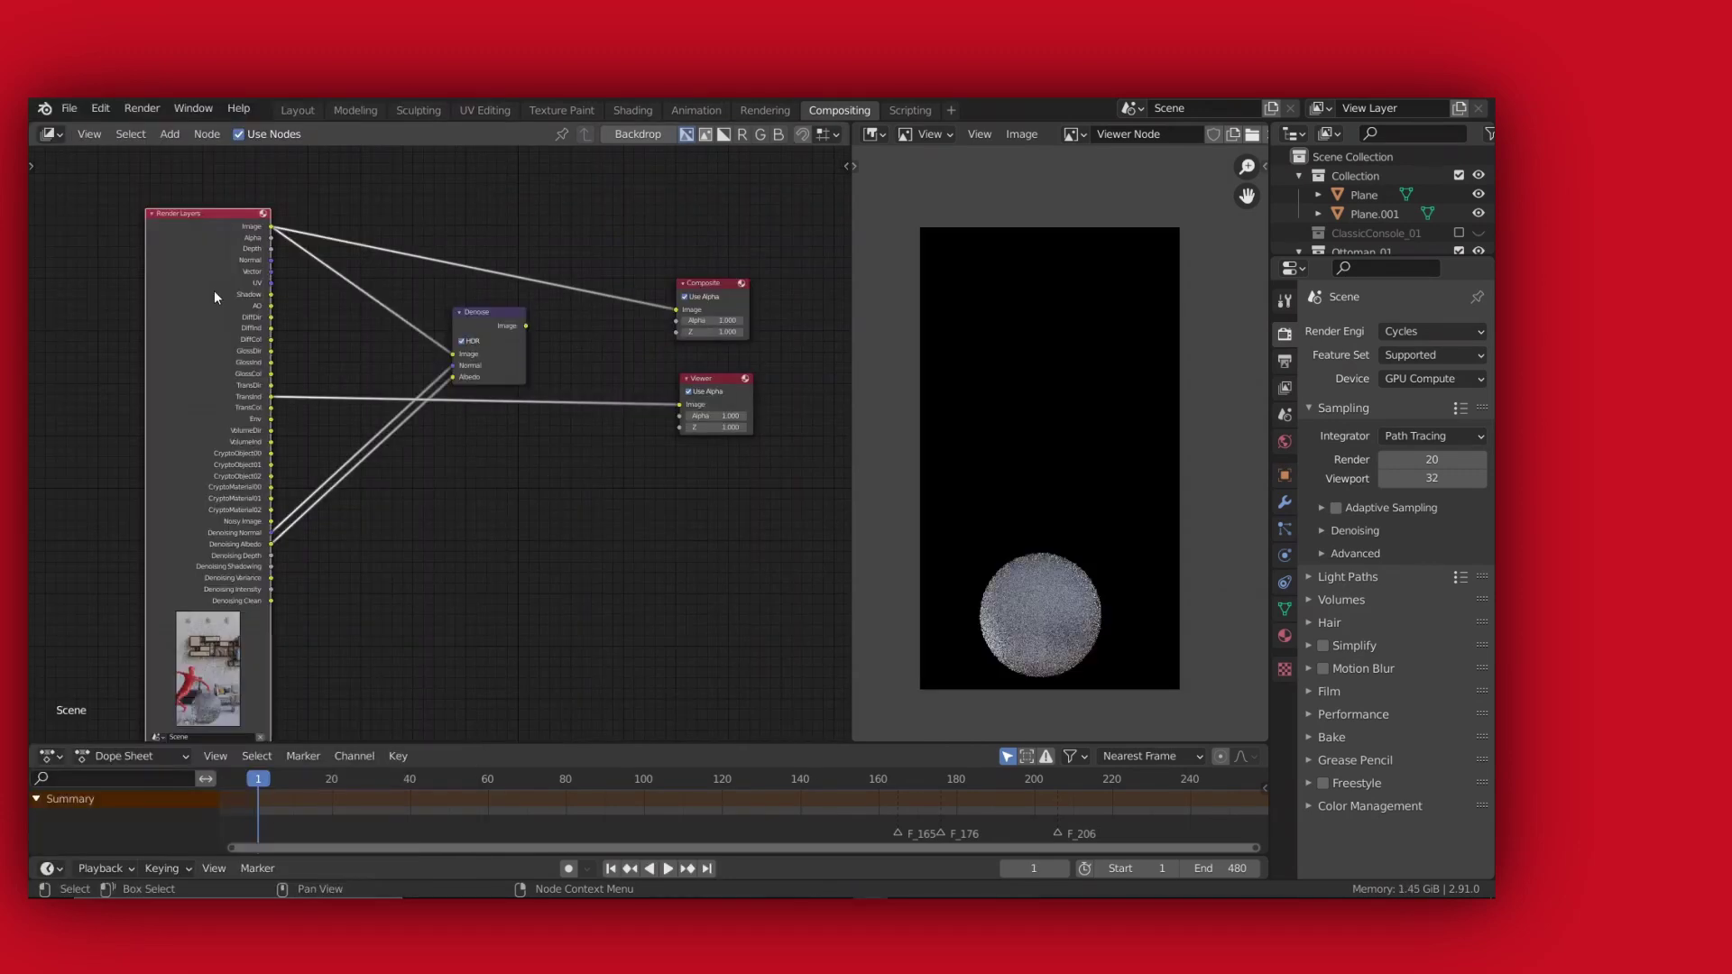
pyautogui.keyDown('ctrl'); pyautogui.keyDown('shift'); pyautogui.click(214, 296); pyautogui.keyUp('shift'); pyautogui.keyUp('ctrl')
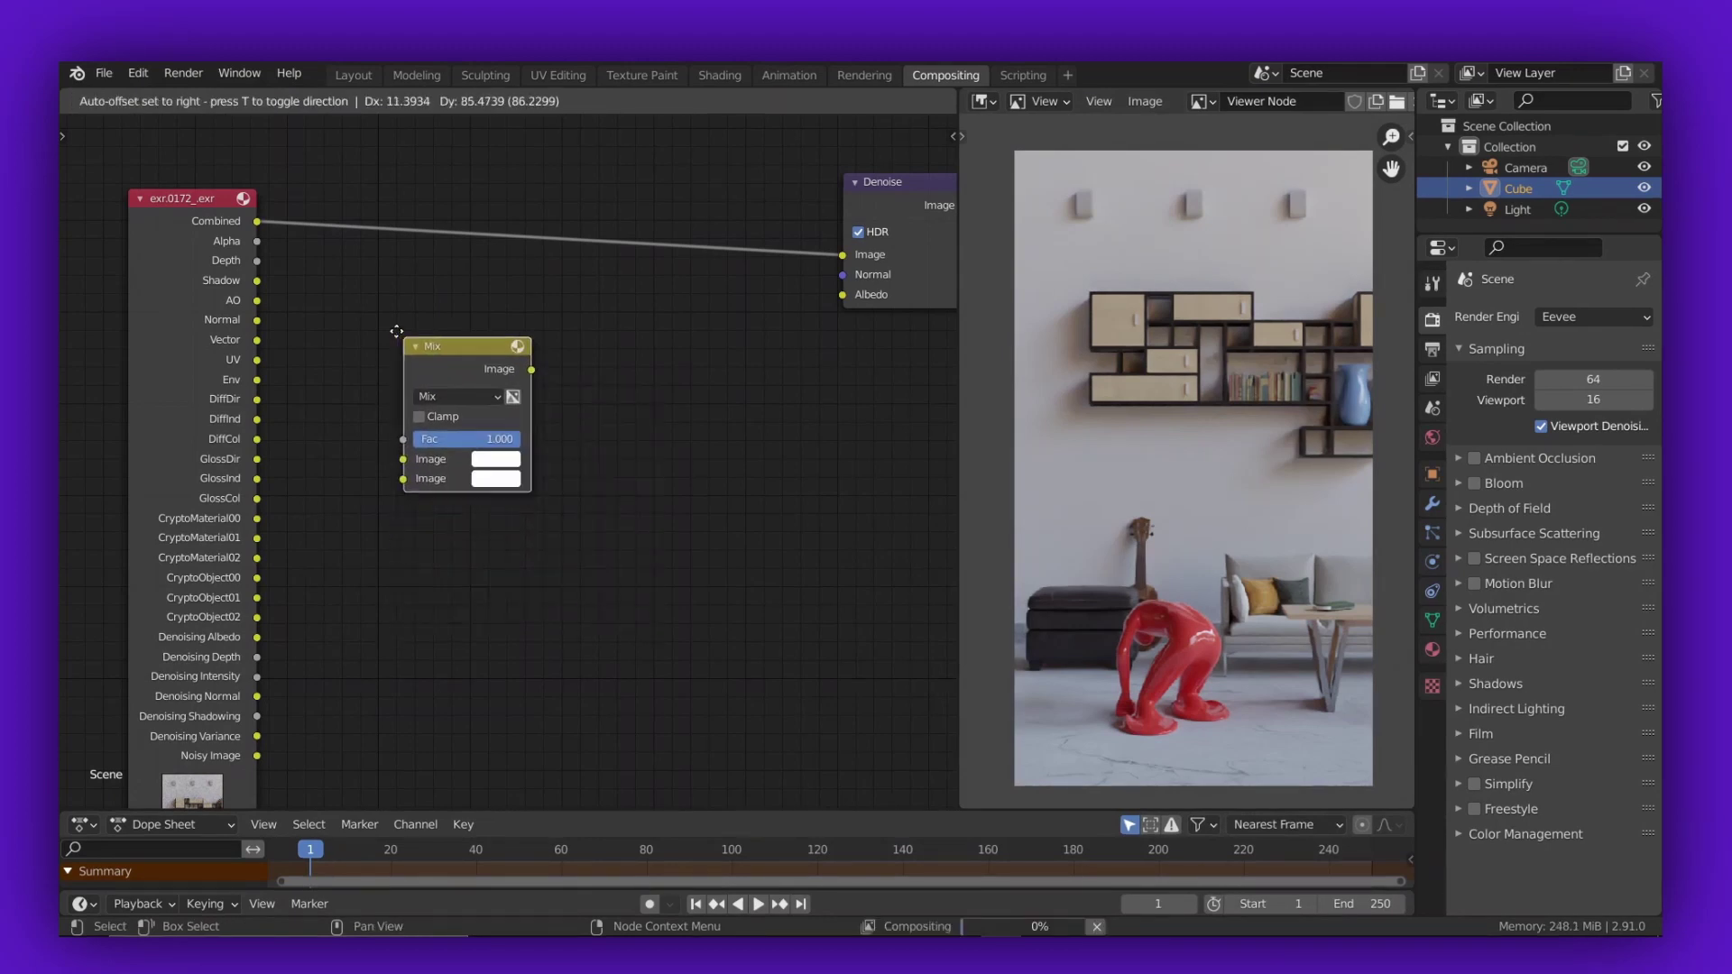
# Step: Place a Mix node beside the EXR image node, link DiffDir and DiffInd to its image inputs and set its blending to Add
pyautogui.click(367, 296)
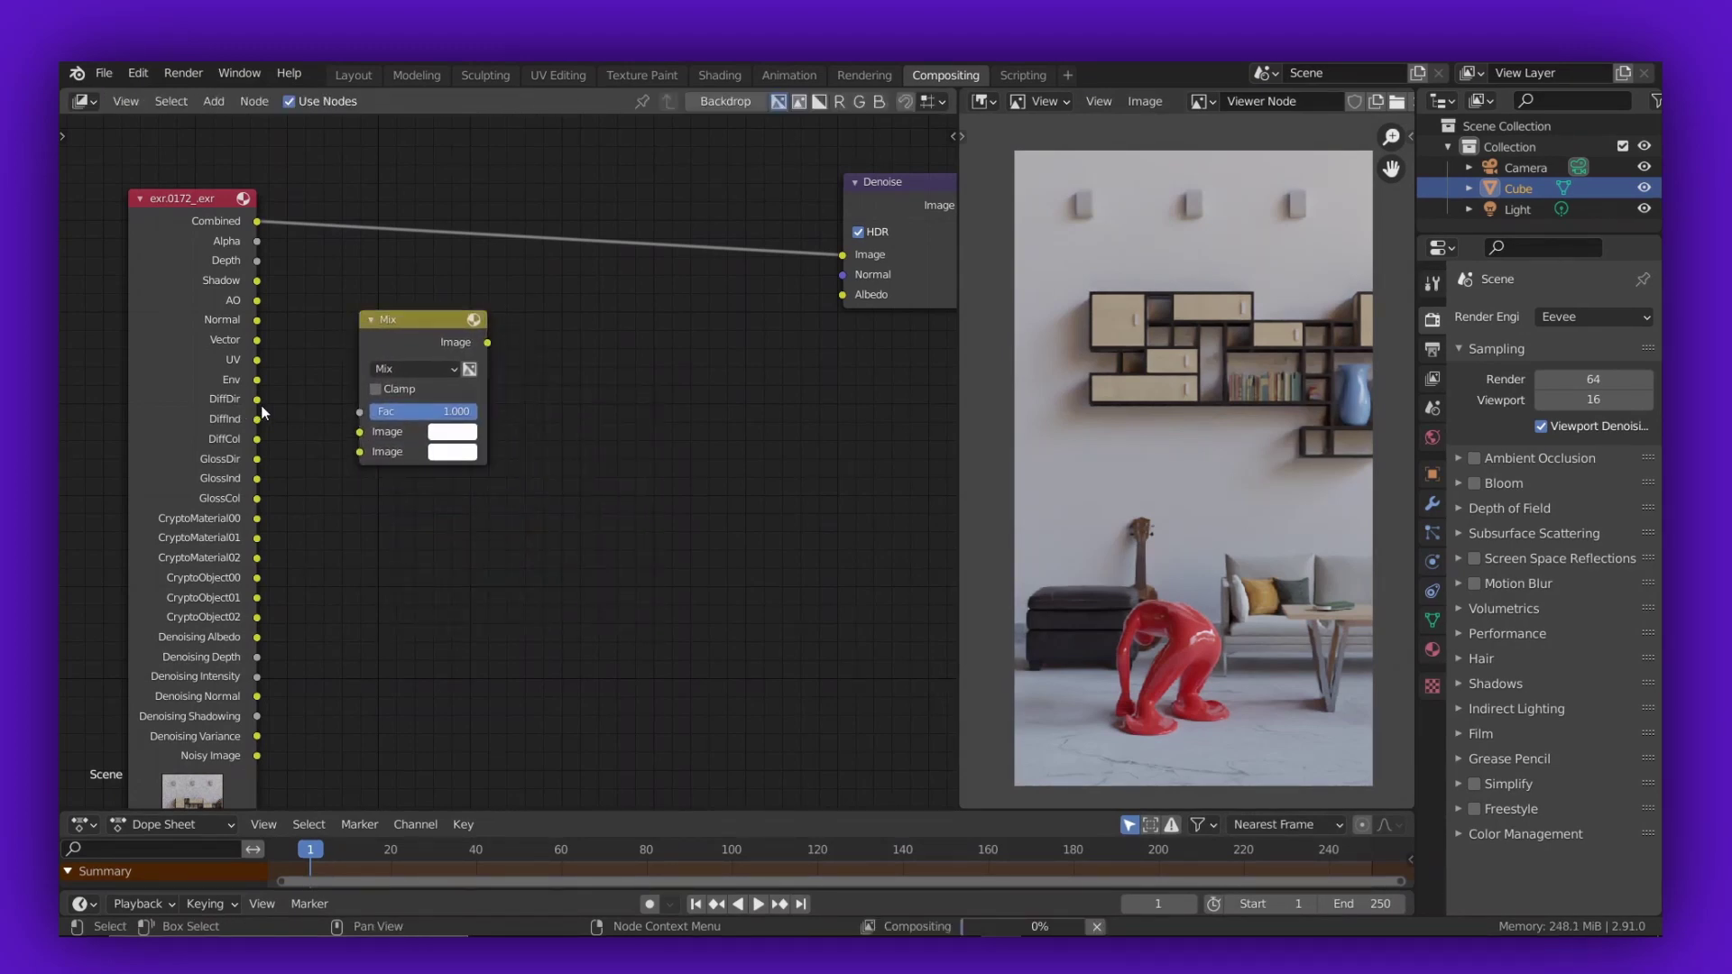
pyautogui.moveTo(259, 403); pyautogui.dragTo(361, 433)
pyautogui.moveTo(257, 420); pyautogui.dragTo(359, 451)
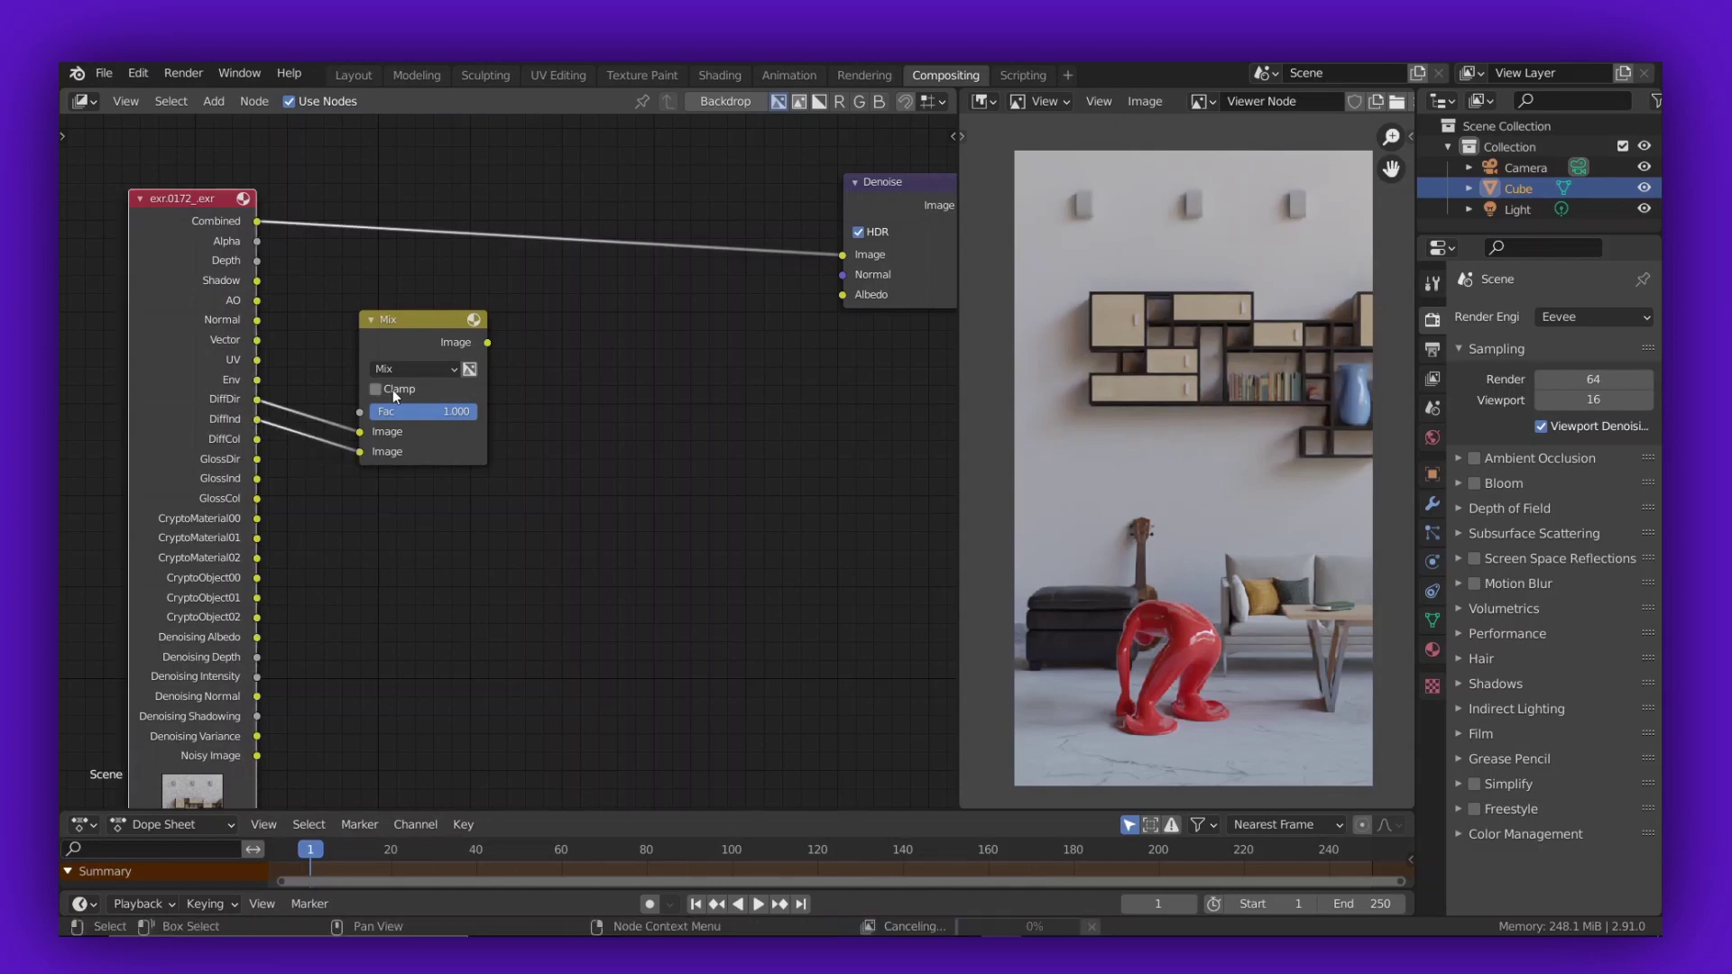
pyautogui.click(417, 369)
pyautogui.click(403, 528)
# Step: Duplicate the Add node, feed the copy with the first Add's output and DiffCol, and set its blending to Multiply
pyautogui.hotkey('shift', 'd')
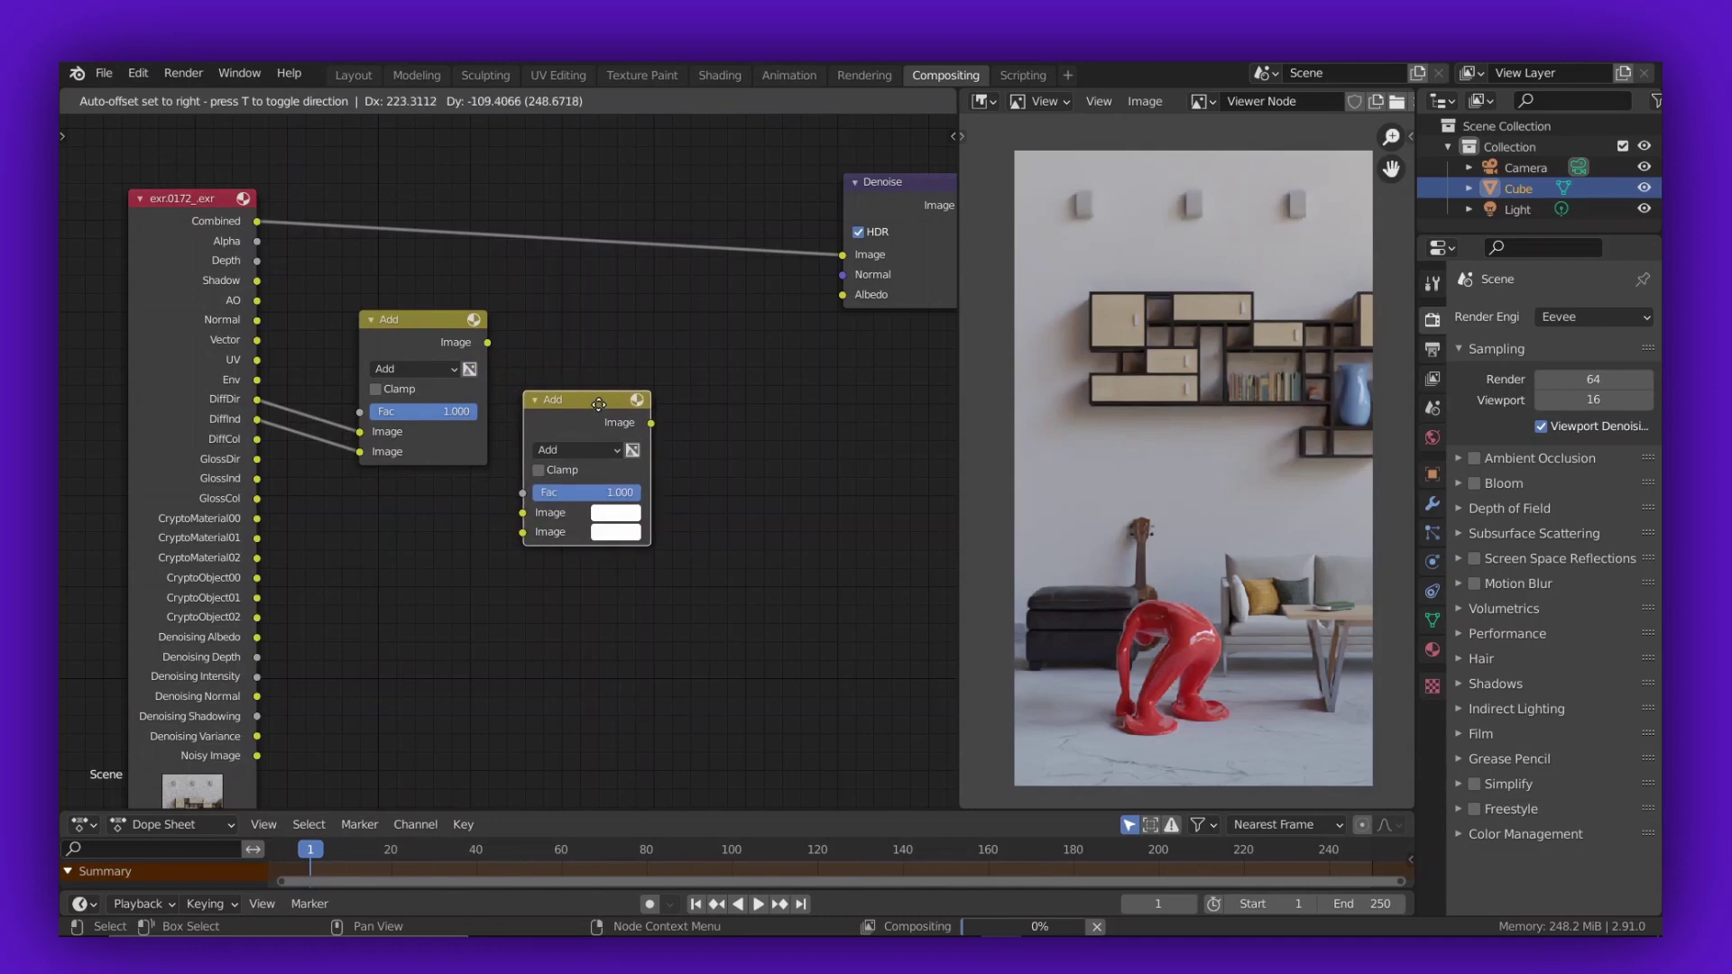
pyautogui.click(602, 406)
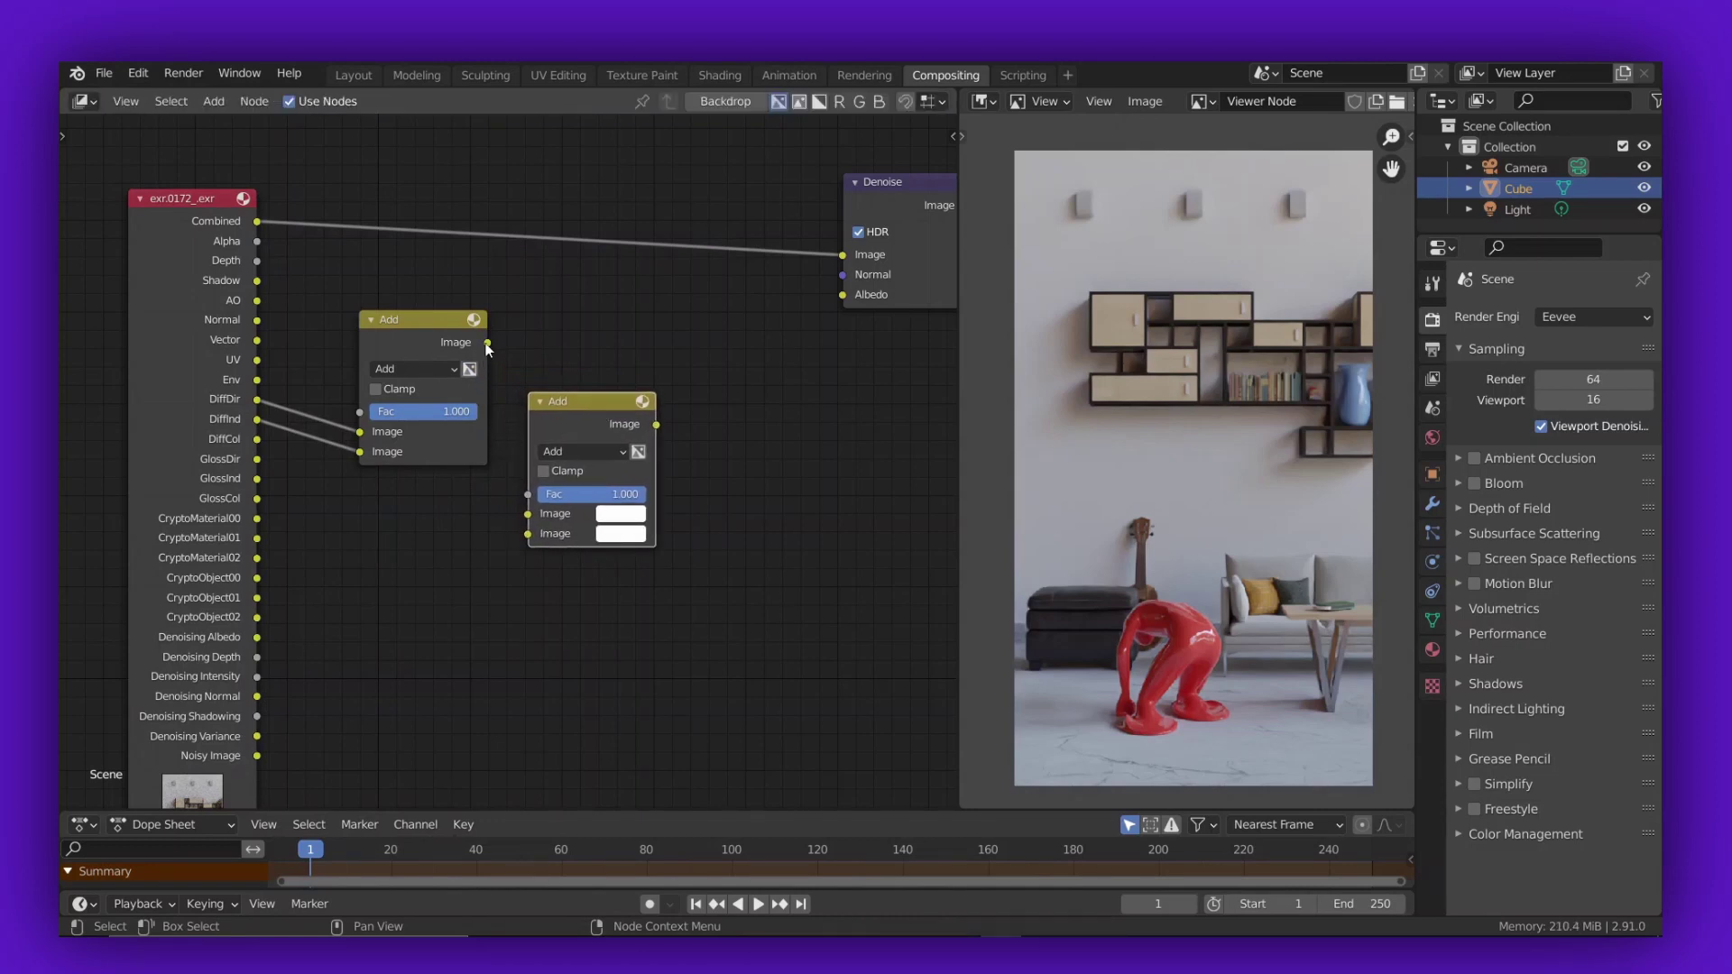
pyautogui.moveTo(488, 344); pyautogui.dragTo(514, 411)
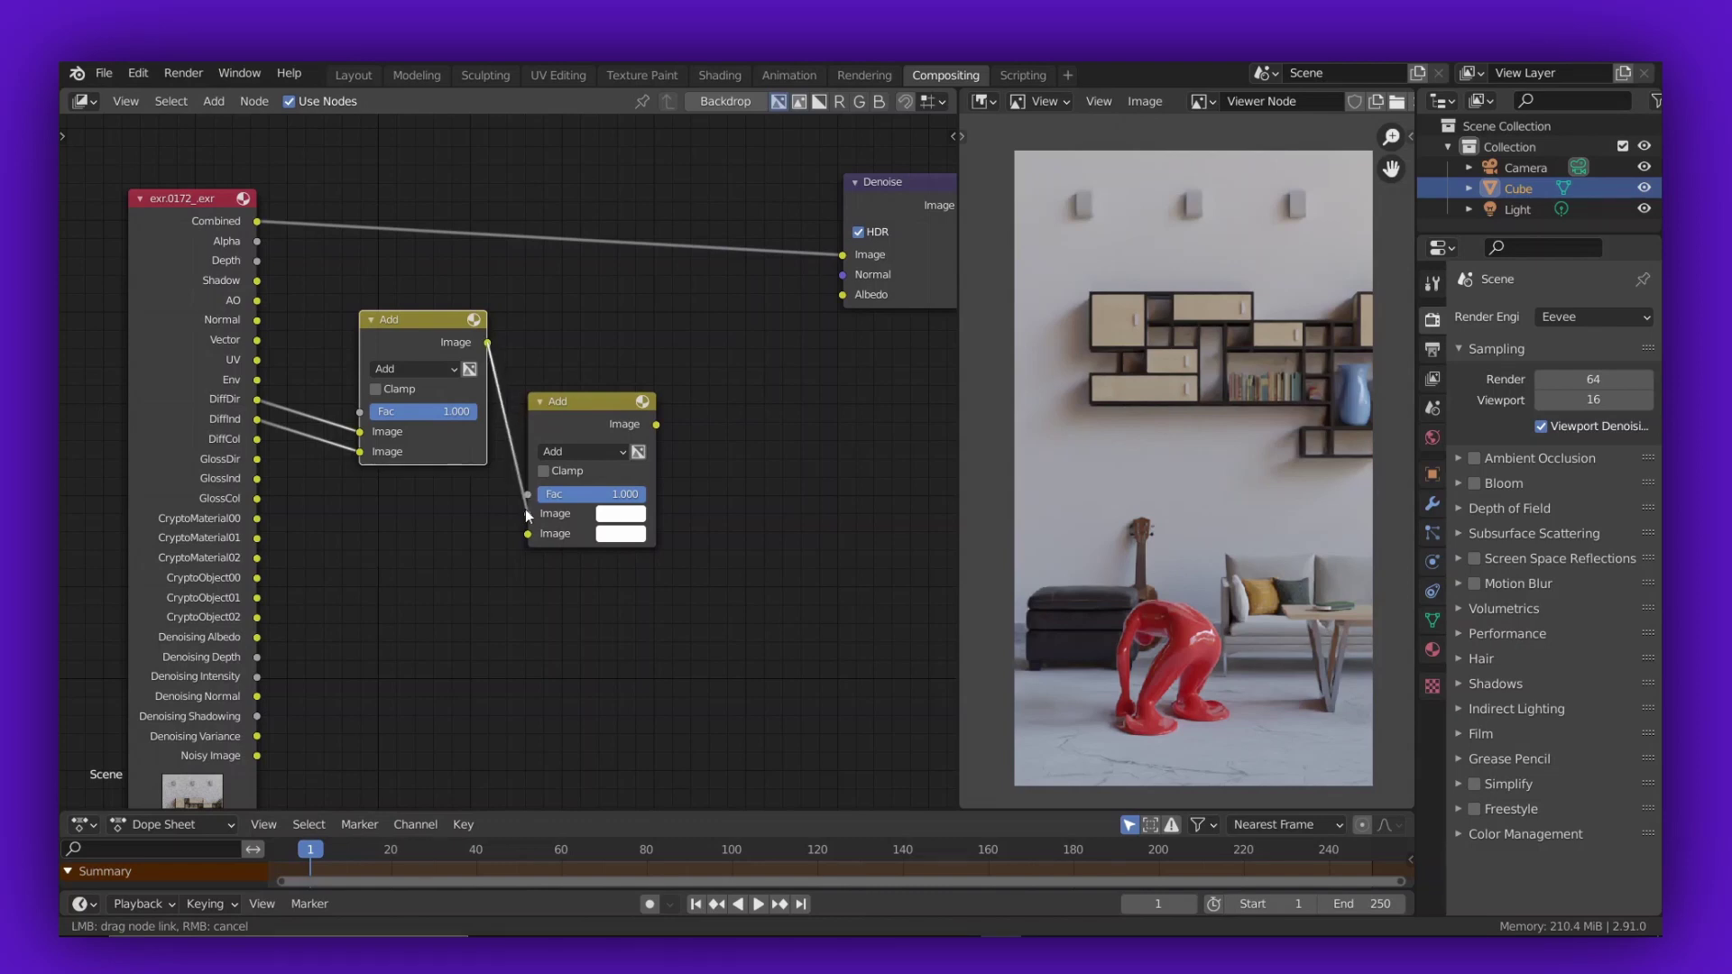
pyautogui.moveTo(525, 517); pyautogui.dragTo(527, 514)
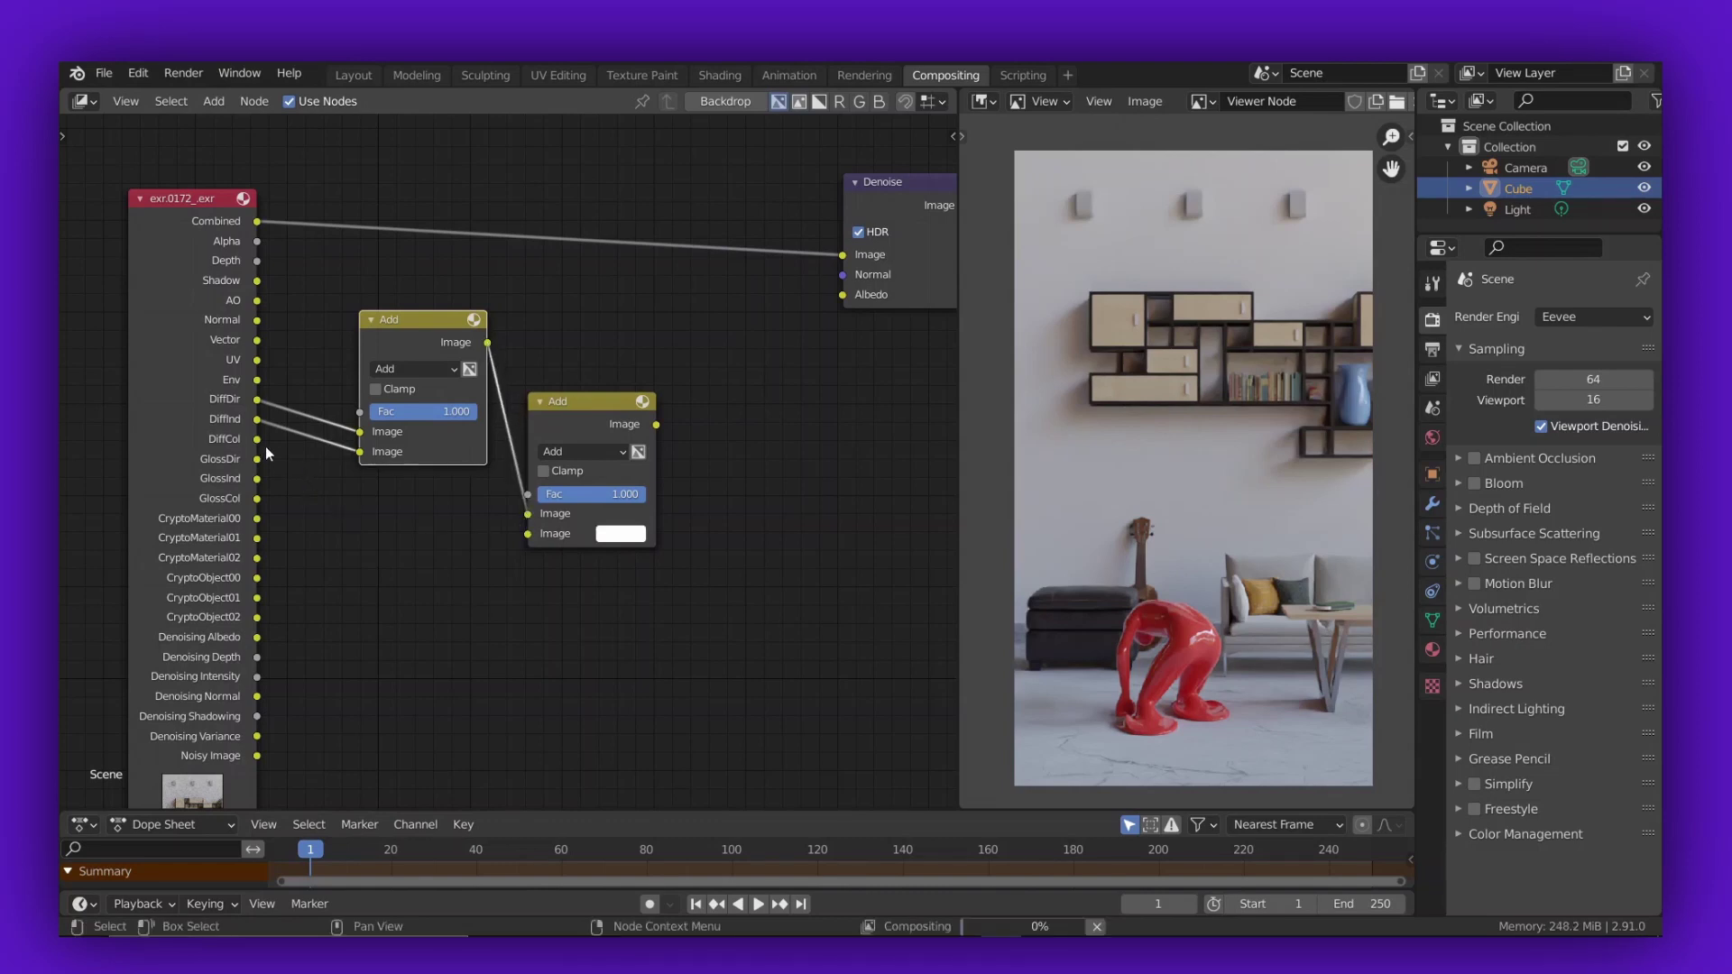
pyautogui.moveTo(258, 439); pyautogui.dragTo(311, 476)
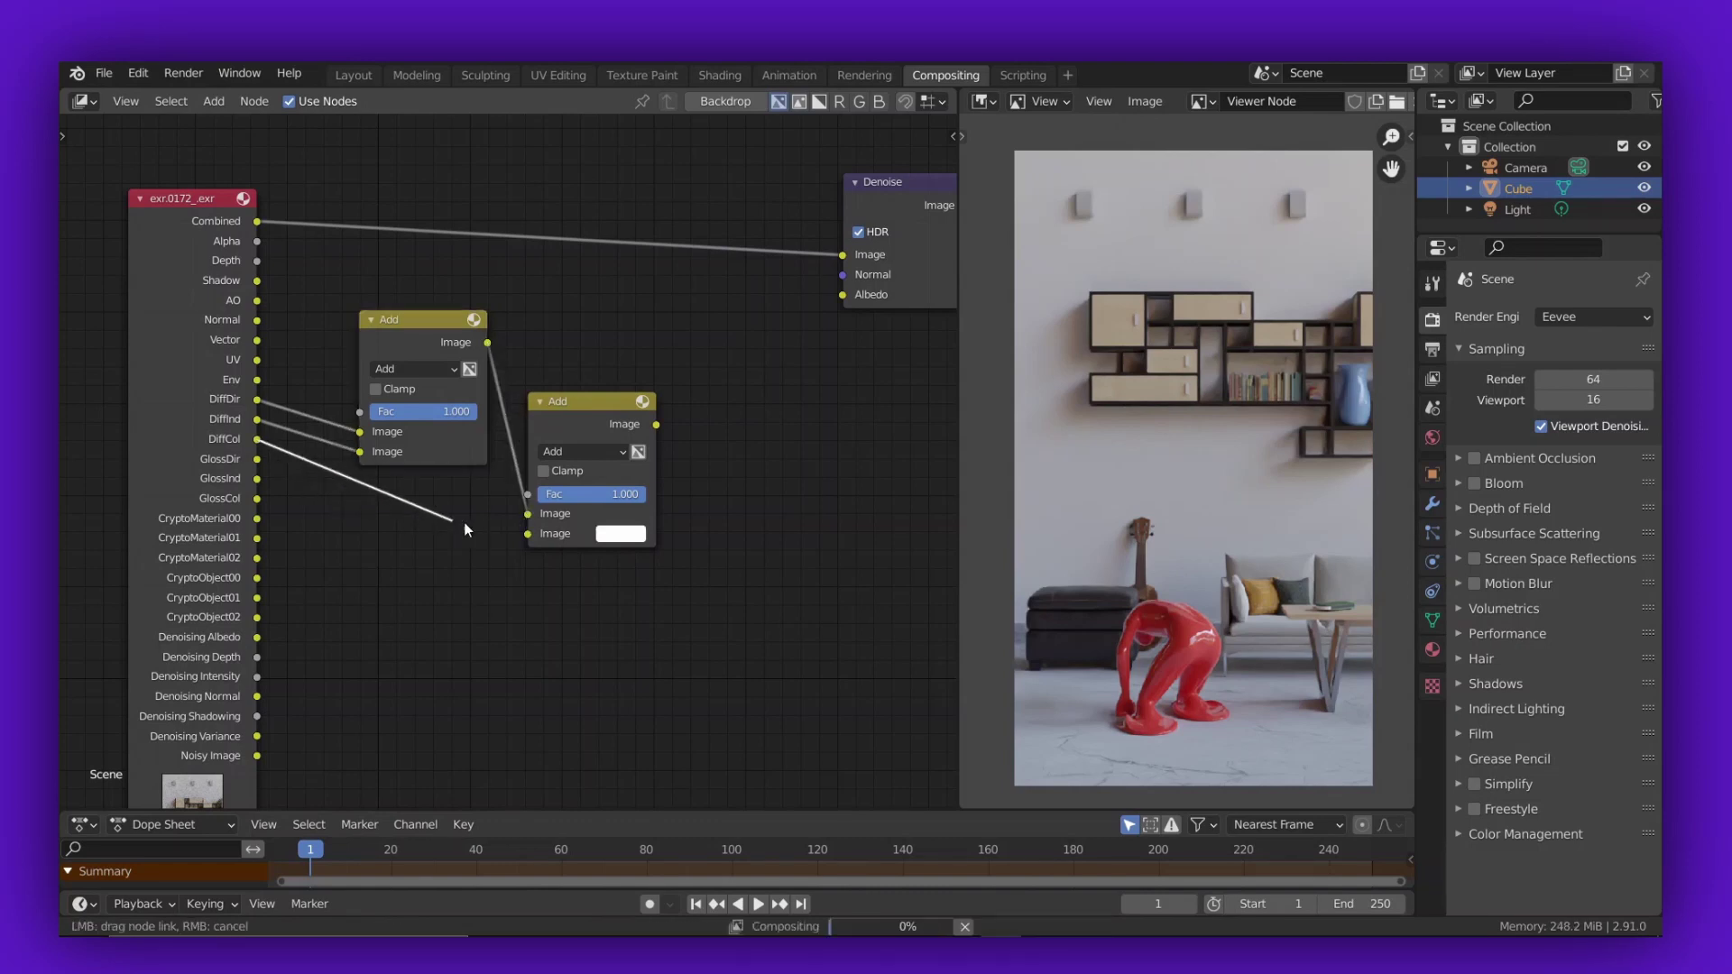
pyautogui.moveTo(468, 530); pyautogui.dragTo(528, 534)
pyautogui.click(597, 452)
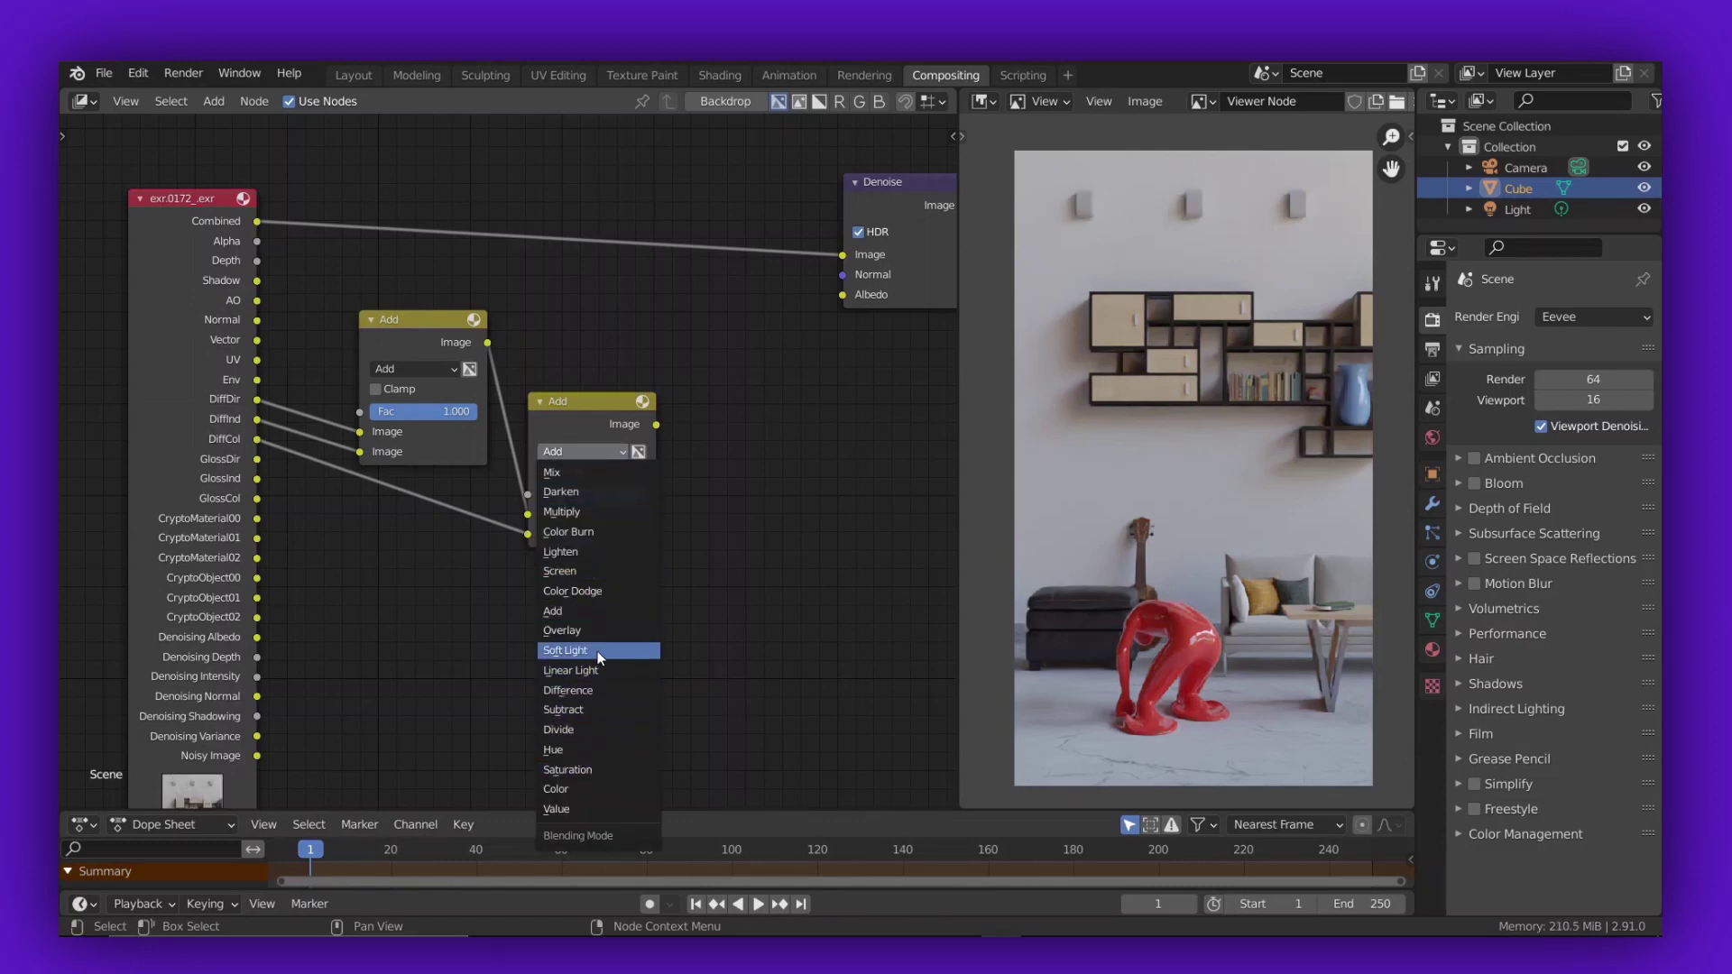
pyautogui.click(650, 511)
# Step: Duplicate the Add and Multiply pair below, linking GlossDir and GlossInd to the new Add node and GlossCol to the new Multiply node
pyautogui.keyDown('shift'); pyautogui.click(440, 331); pyautogui.keyUp('shift')
pyautogui.moveTo(440, 331); pyautogui.dragTo(451, 274)
pyautogui.hotkey('shift', 'd')
pyautogui.click(472, 510)
pyautogui.moveTo(258, 459); pyautogui.dragTo(390, 611)
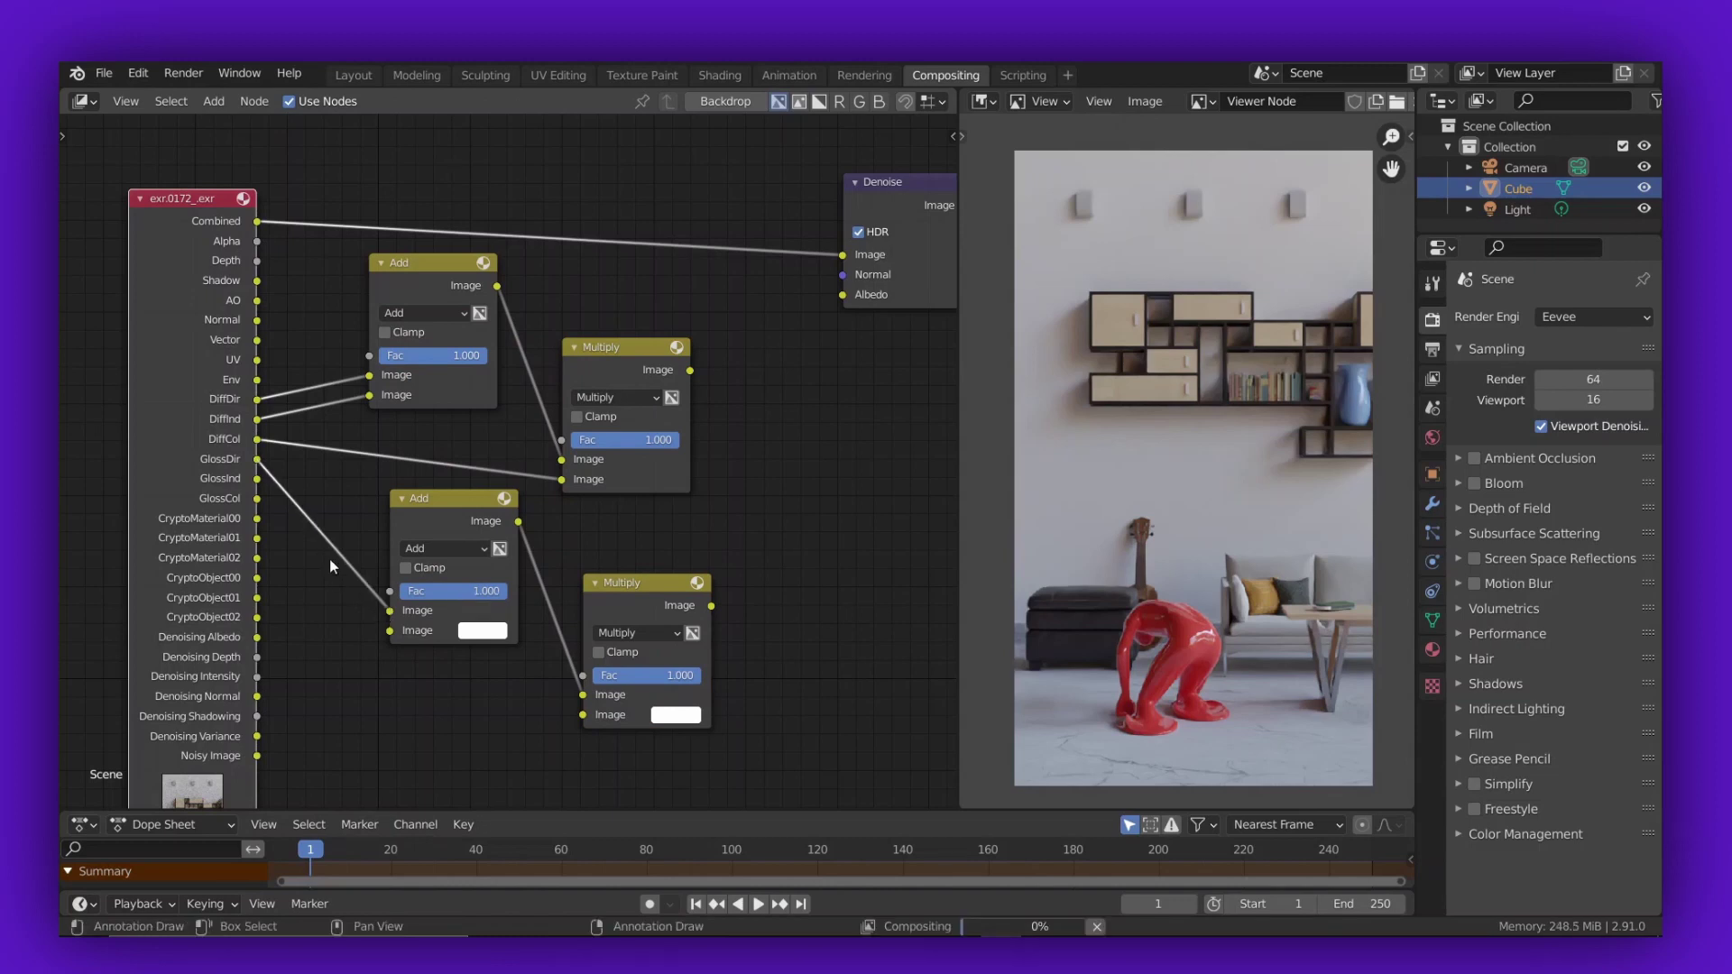
pyautogui.moveTo(258, 479); pyautogui.dragTo(390, 630)
pyautogui.moveTo(258, 499); pyautogui.dragTo(583, 714)
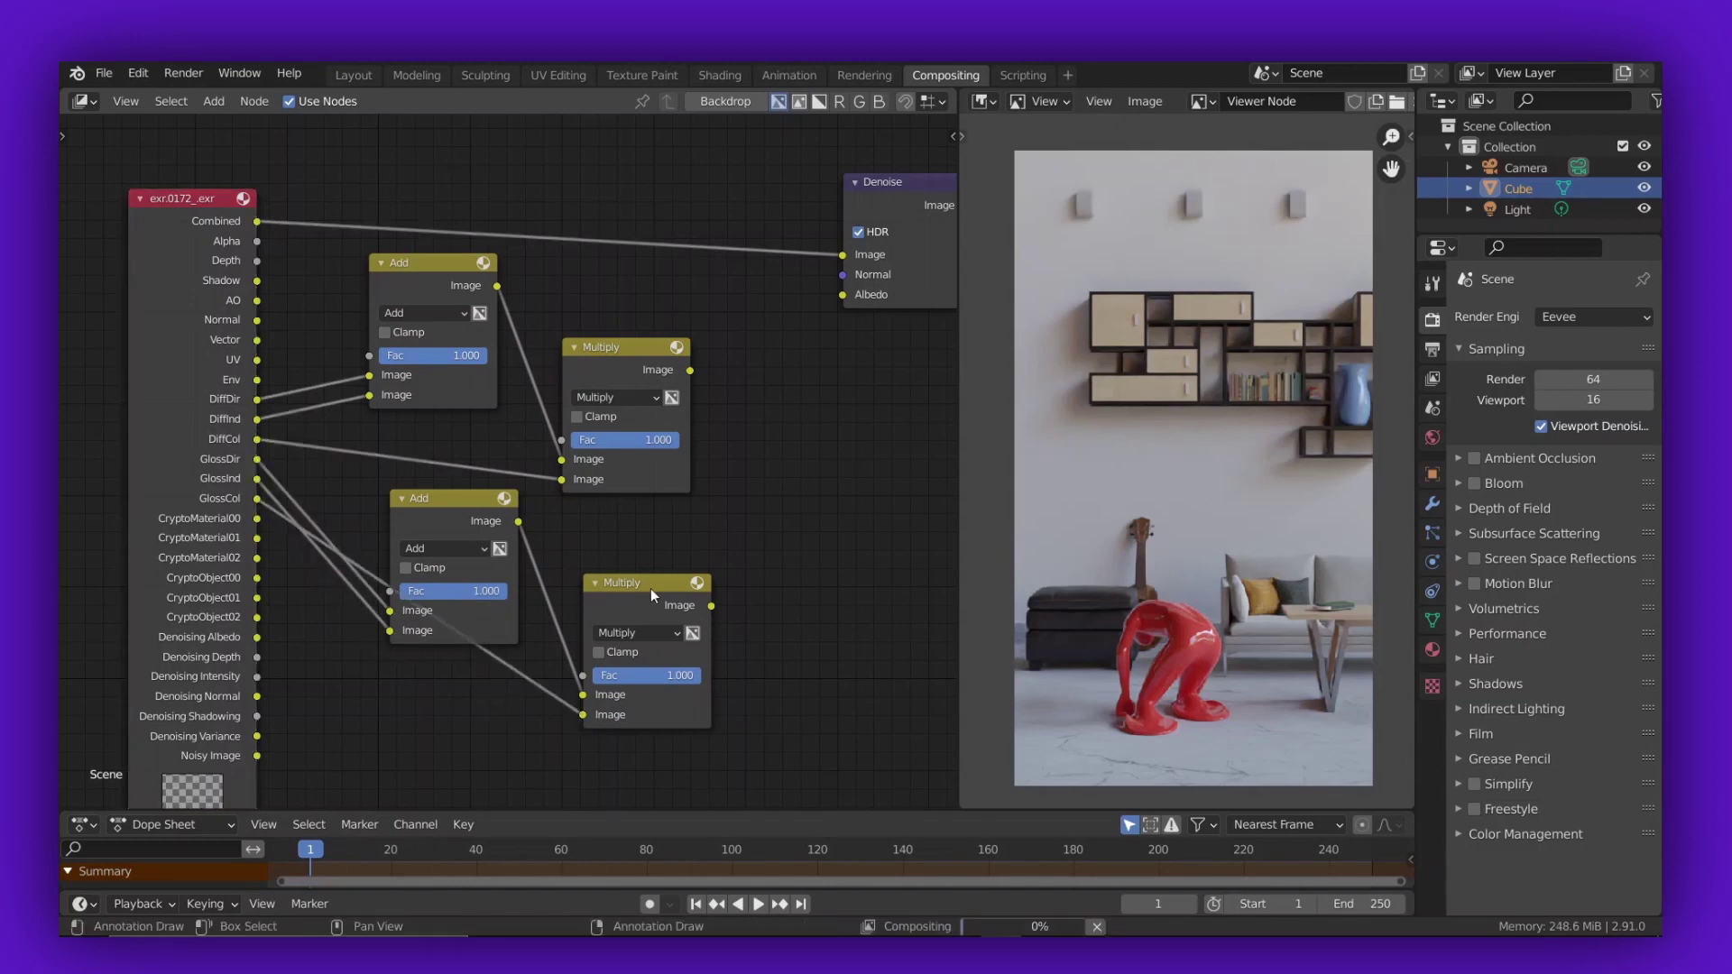
# Step: Duplicate an Add node after the two branches and link both Multiply outputs to its image inputs
pyautogui.click(442, 499)
pyautogui.hotkey('shift', 'd')
pyautogui.scroll(-1, 716, 426)
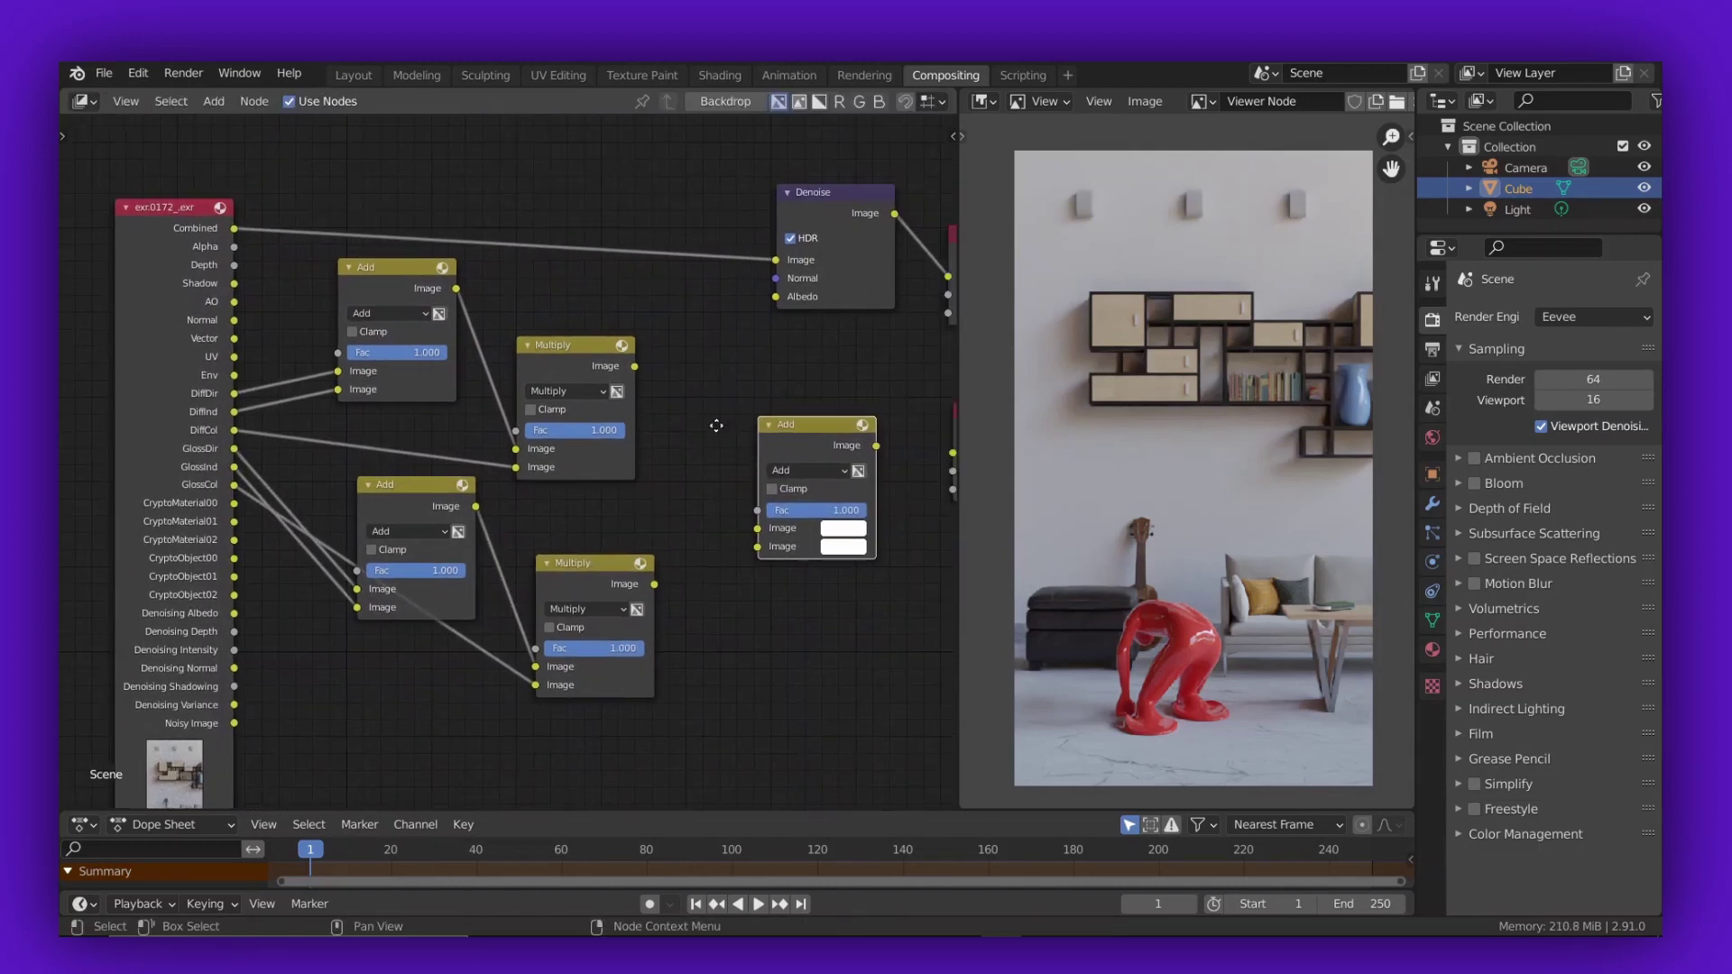
pyautogui.click(716, 426)
pyautogui.moveTo(610, 357); pyautogui.dragTo(732, 520)
pyautogui.moveTo(629, 576); pyautogui.dragTo(733, 538)
# Step: Move the output and Denoise nodes past the final Add node and link that Add's output to the Denoise image input
pyautogui.moveTo(848, 424); pyautogui.dragTo(557, 424, button='middle')
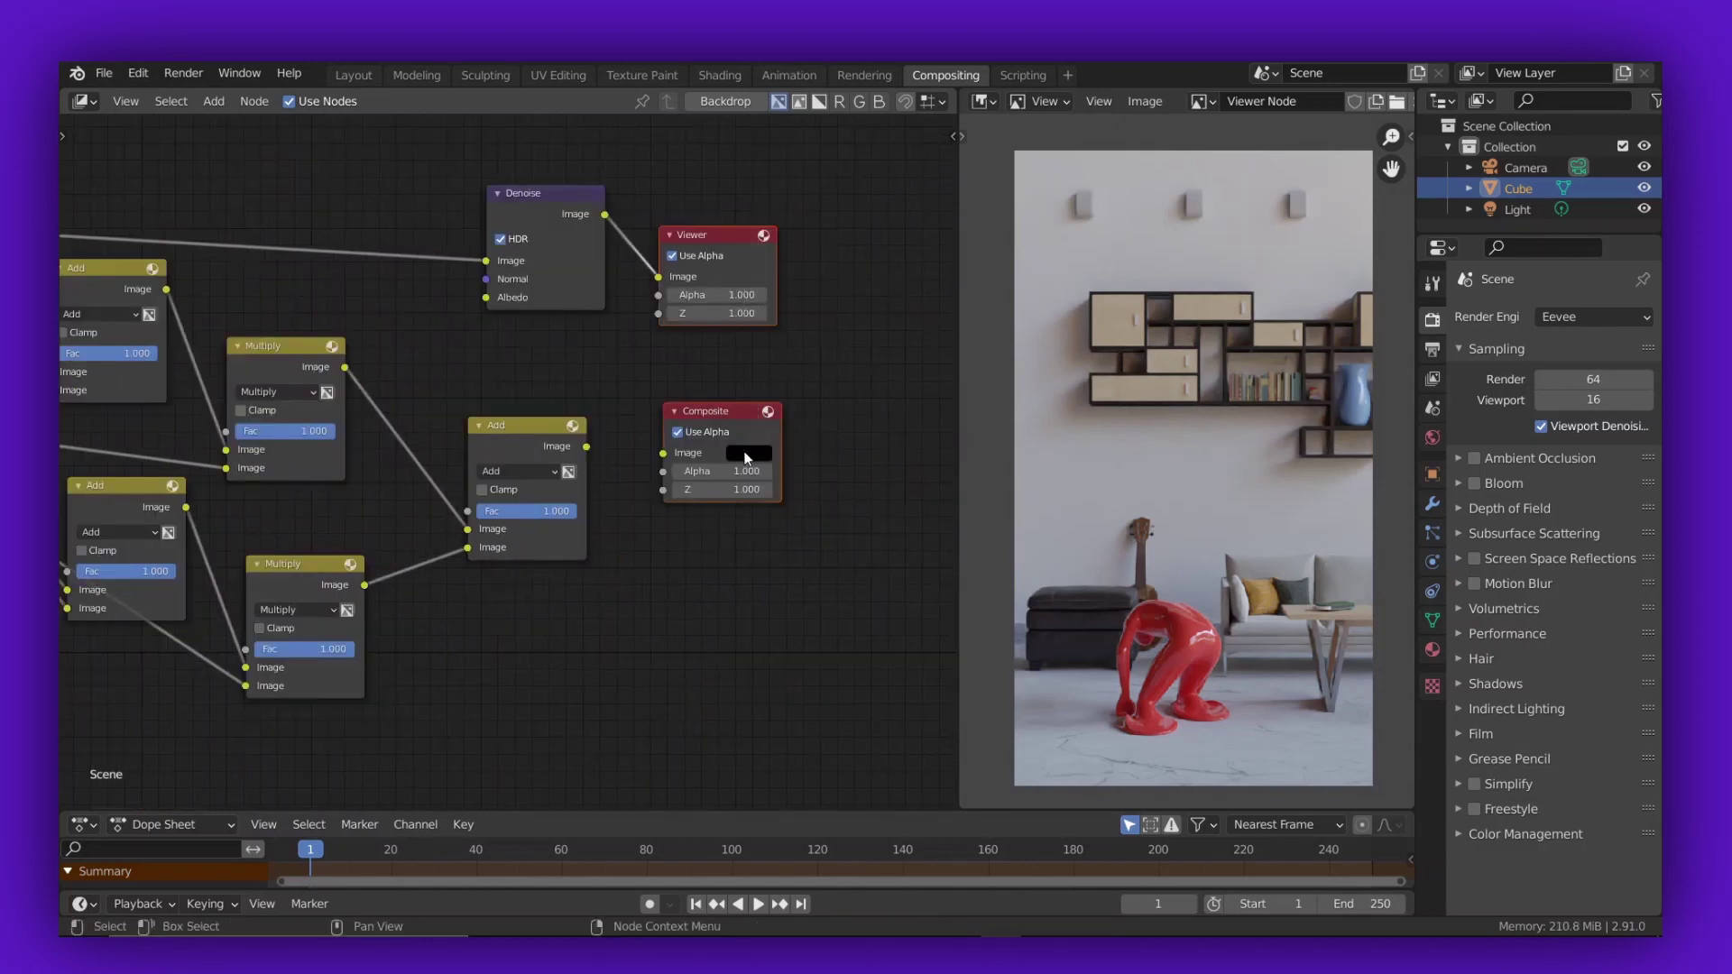
pyautogui.moveTo(747, 459); pyautogui.dragTo(985, 469)
pyautogui.moveTo(541, 193); pyautogui.dragTo(737, 392)
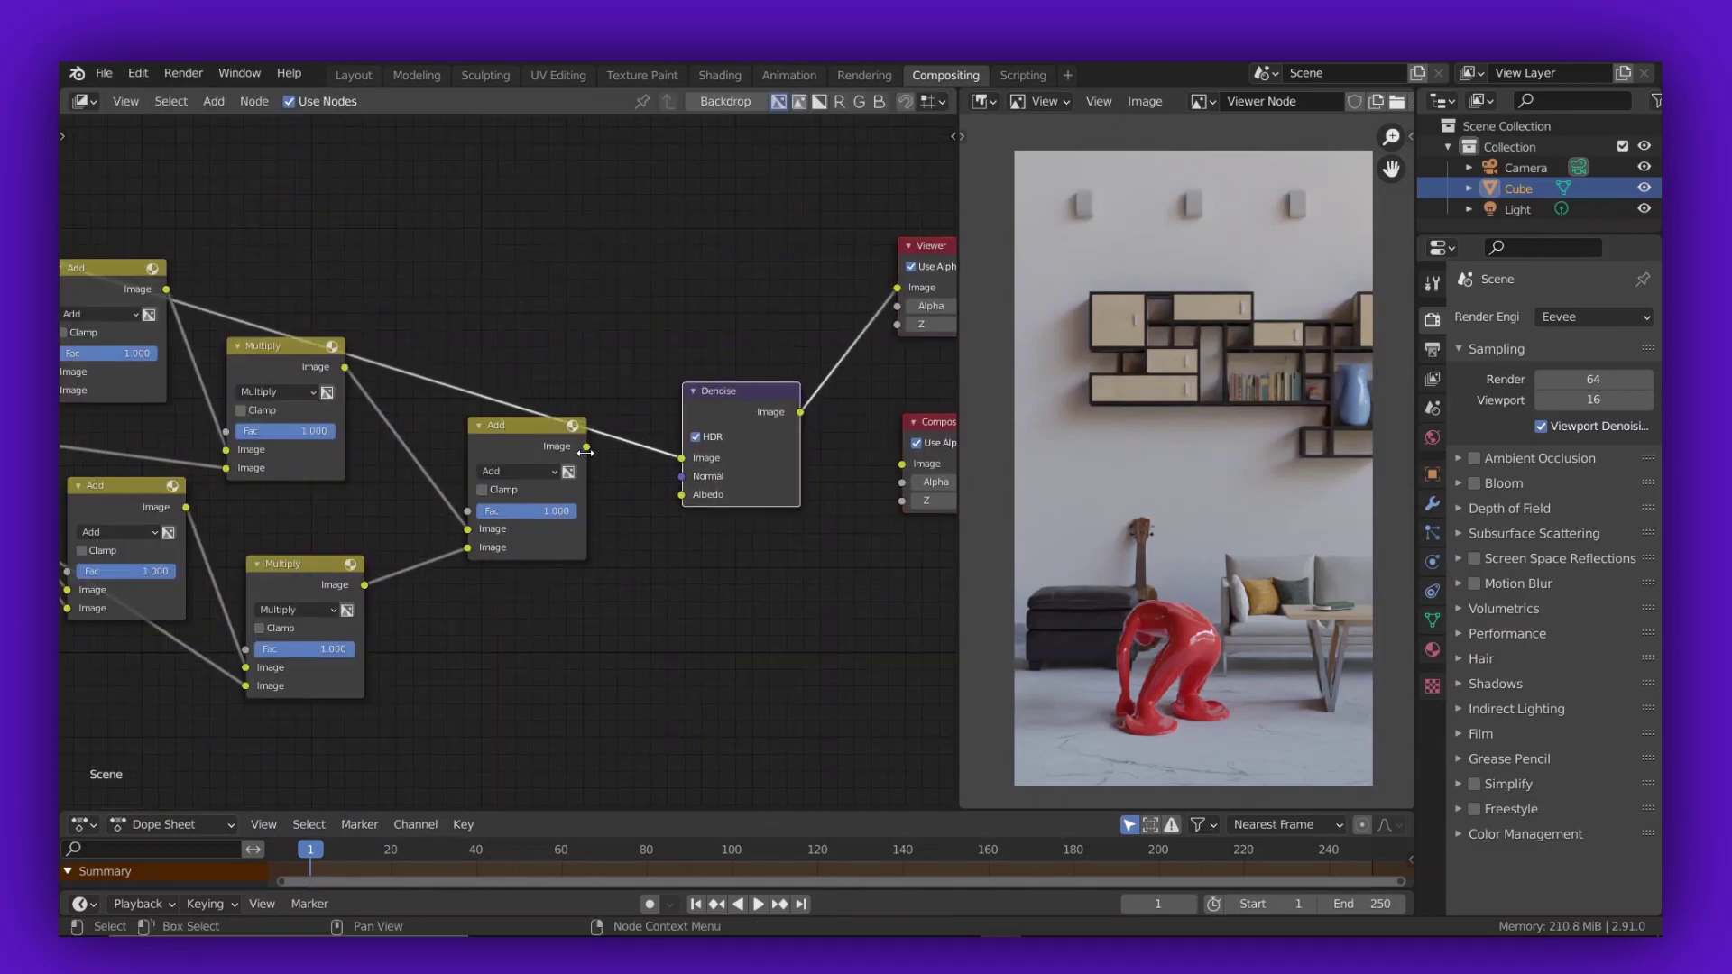
pyautogui.moveTo(586, 448); pyautogui.dragTo(682, 457)
pyautogui.scroll(-2, 651, 565)
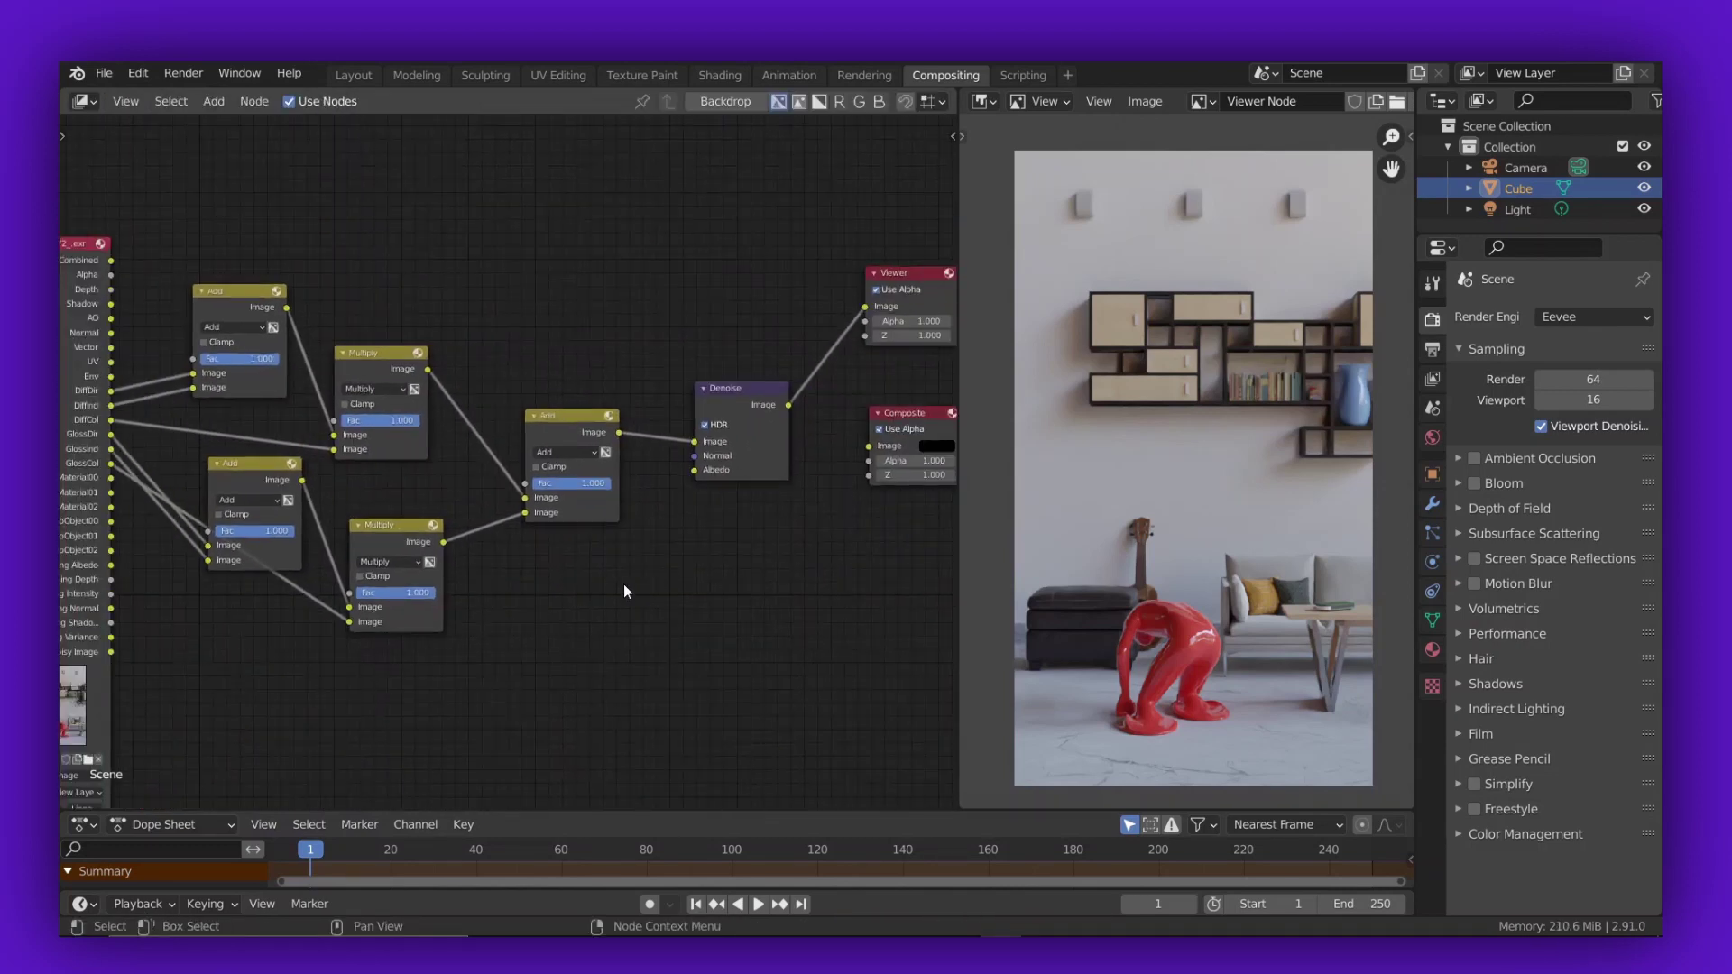
pyautogui.moveTo(553, 623); pyautogui.dragTo(625, 571, button='middle')
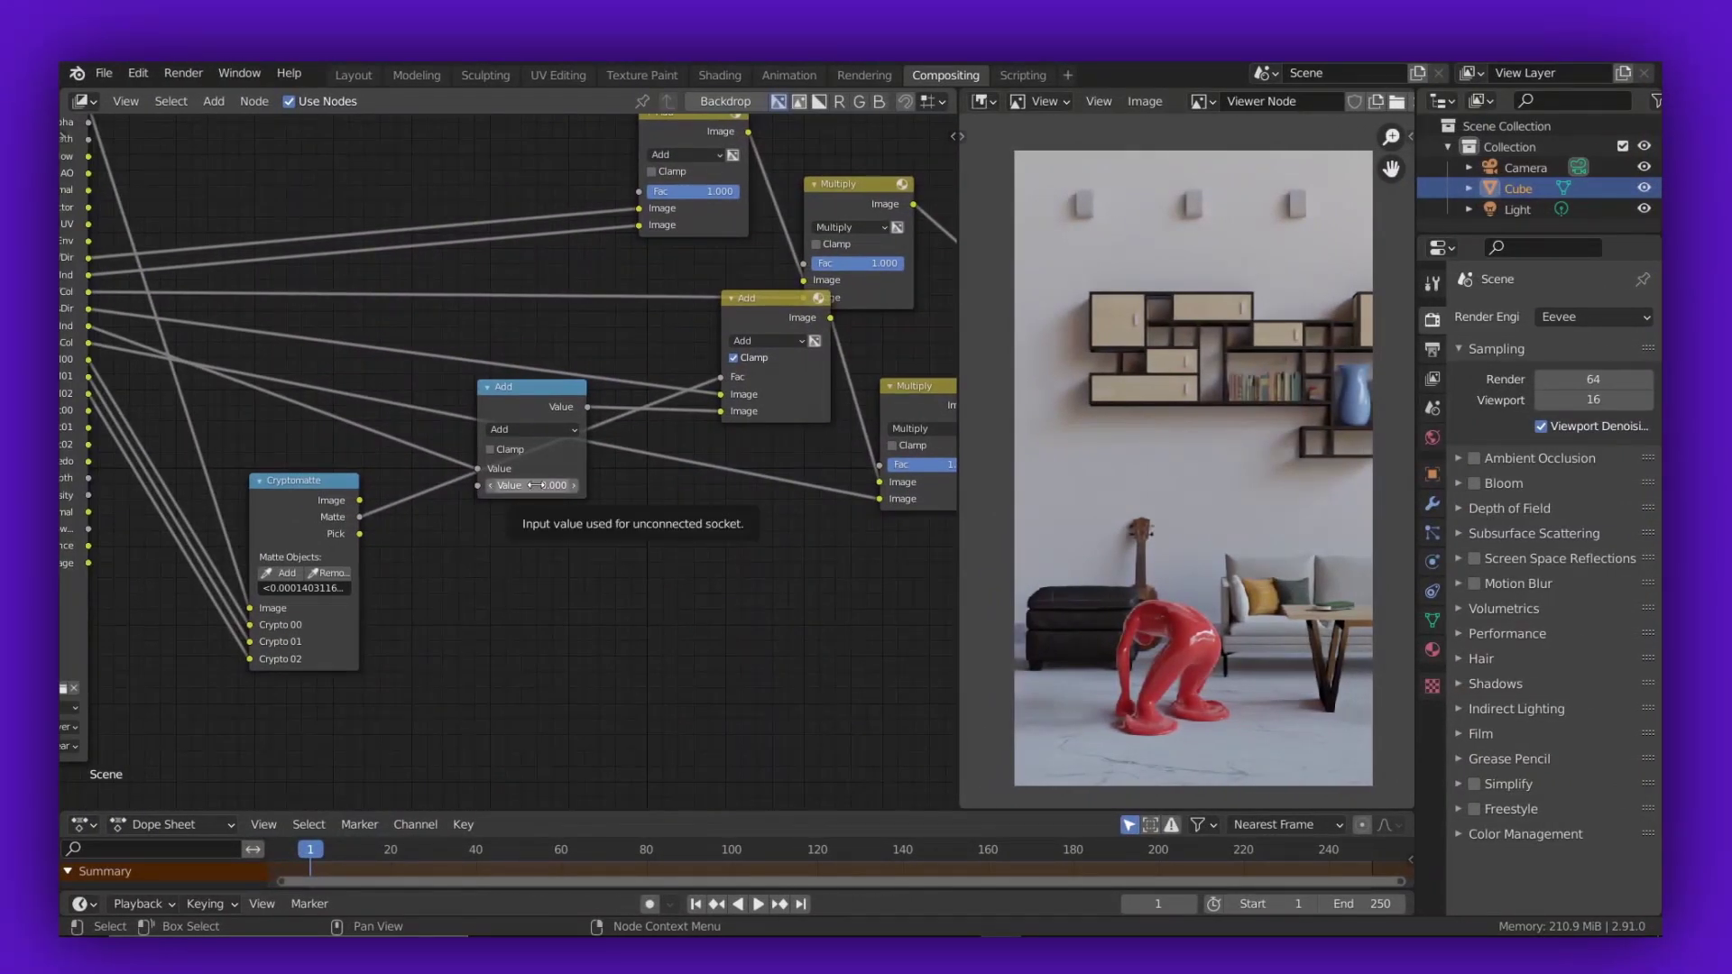
# Step: Set the second value of the Math Add node fed by the Cryptomatte matte to -2
pyautogui.click(538, 486)
pyautogui.write('-2')
pyautogui.press('Return')
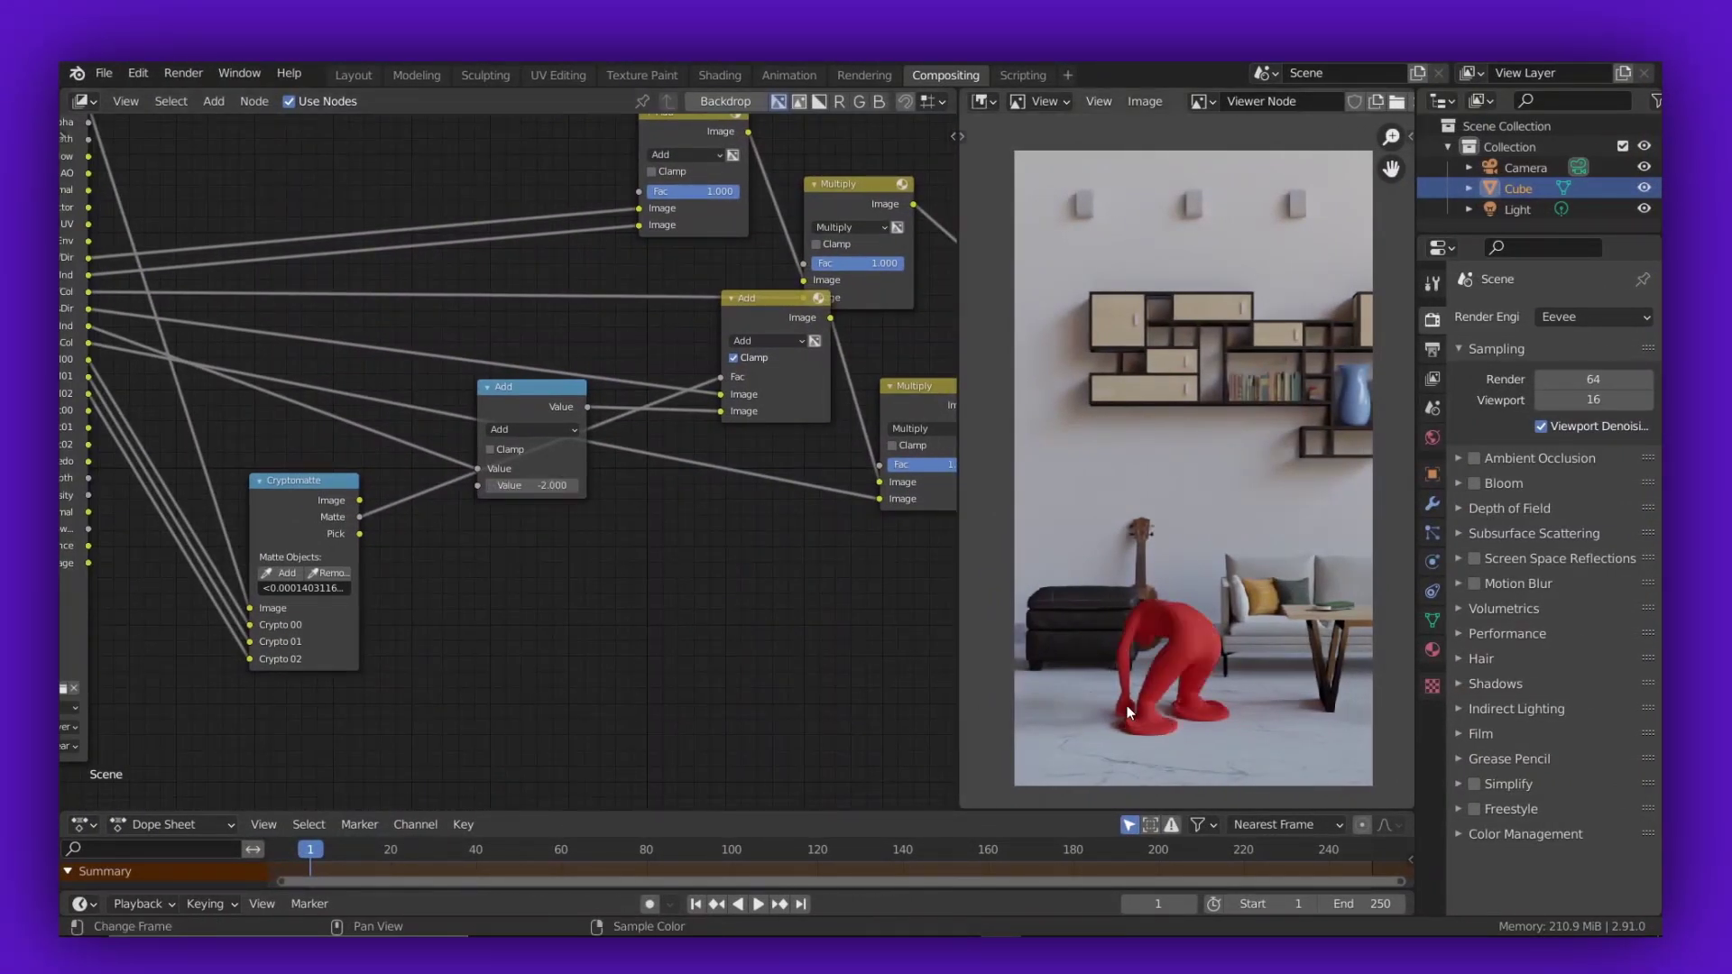
pyautogui.press('BackSpace')
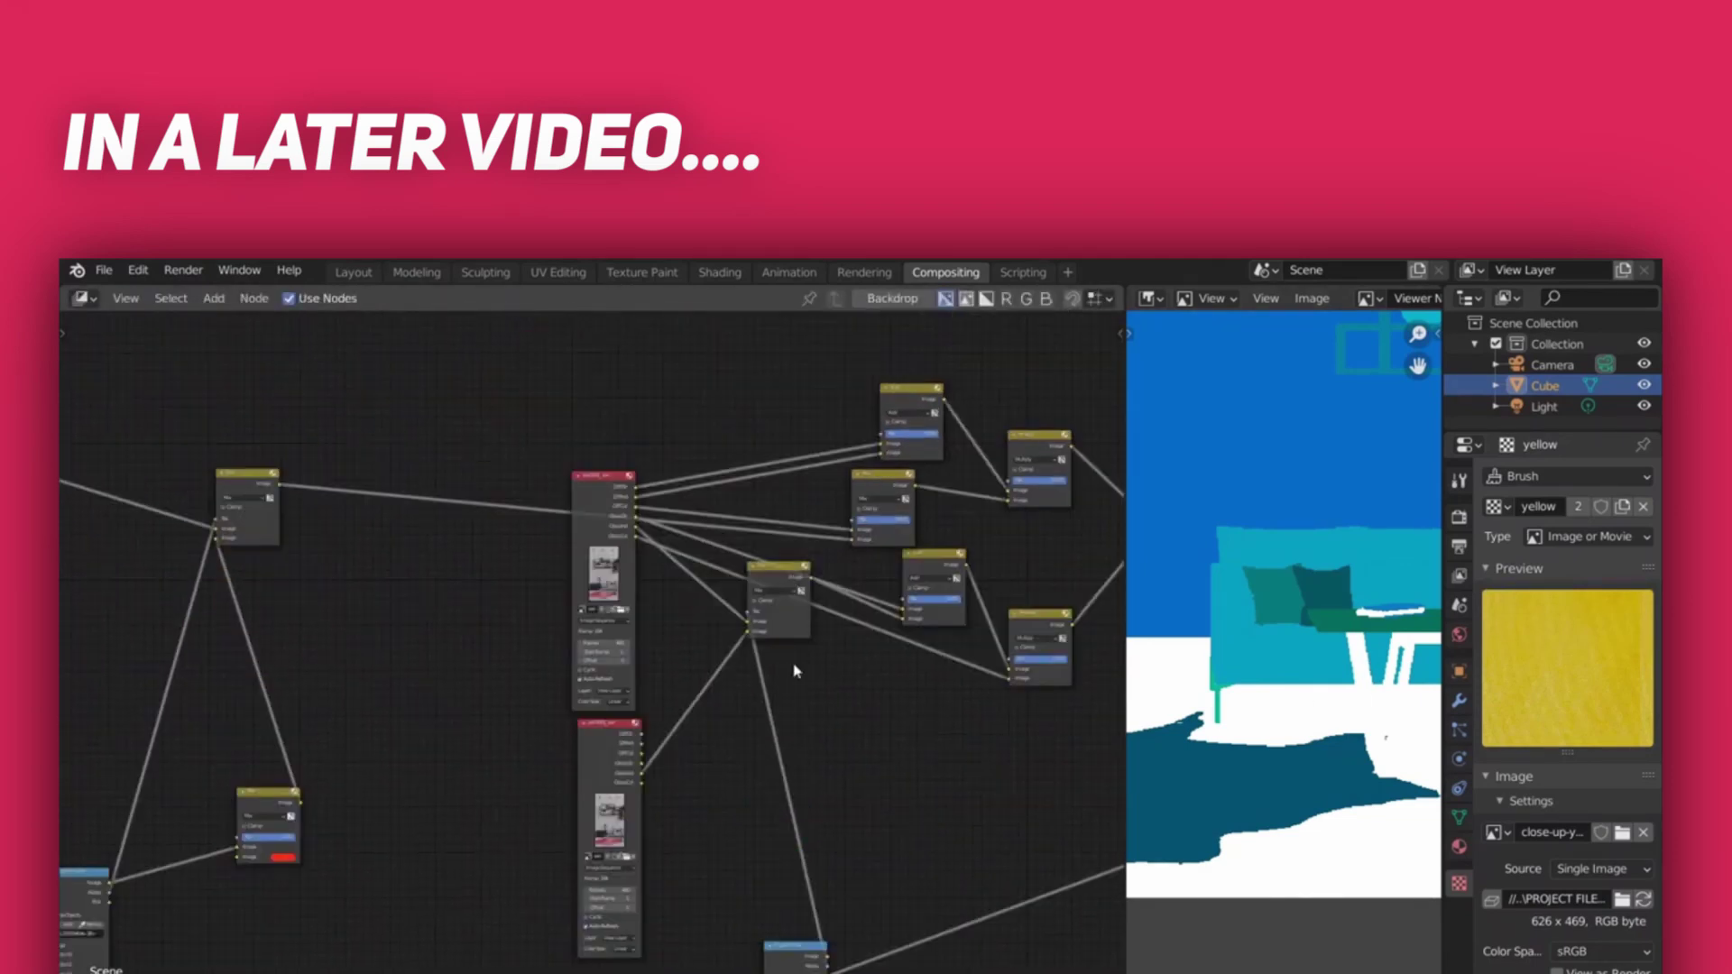
pyautogui.moveTo(801, 665); pyautogui.dragTo(664, 678)
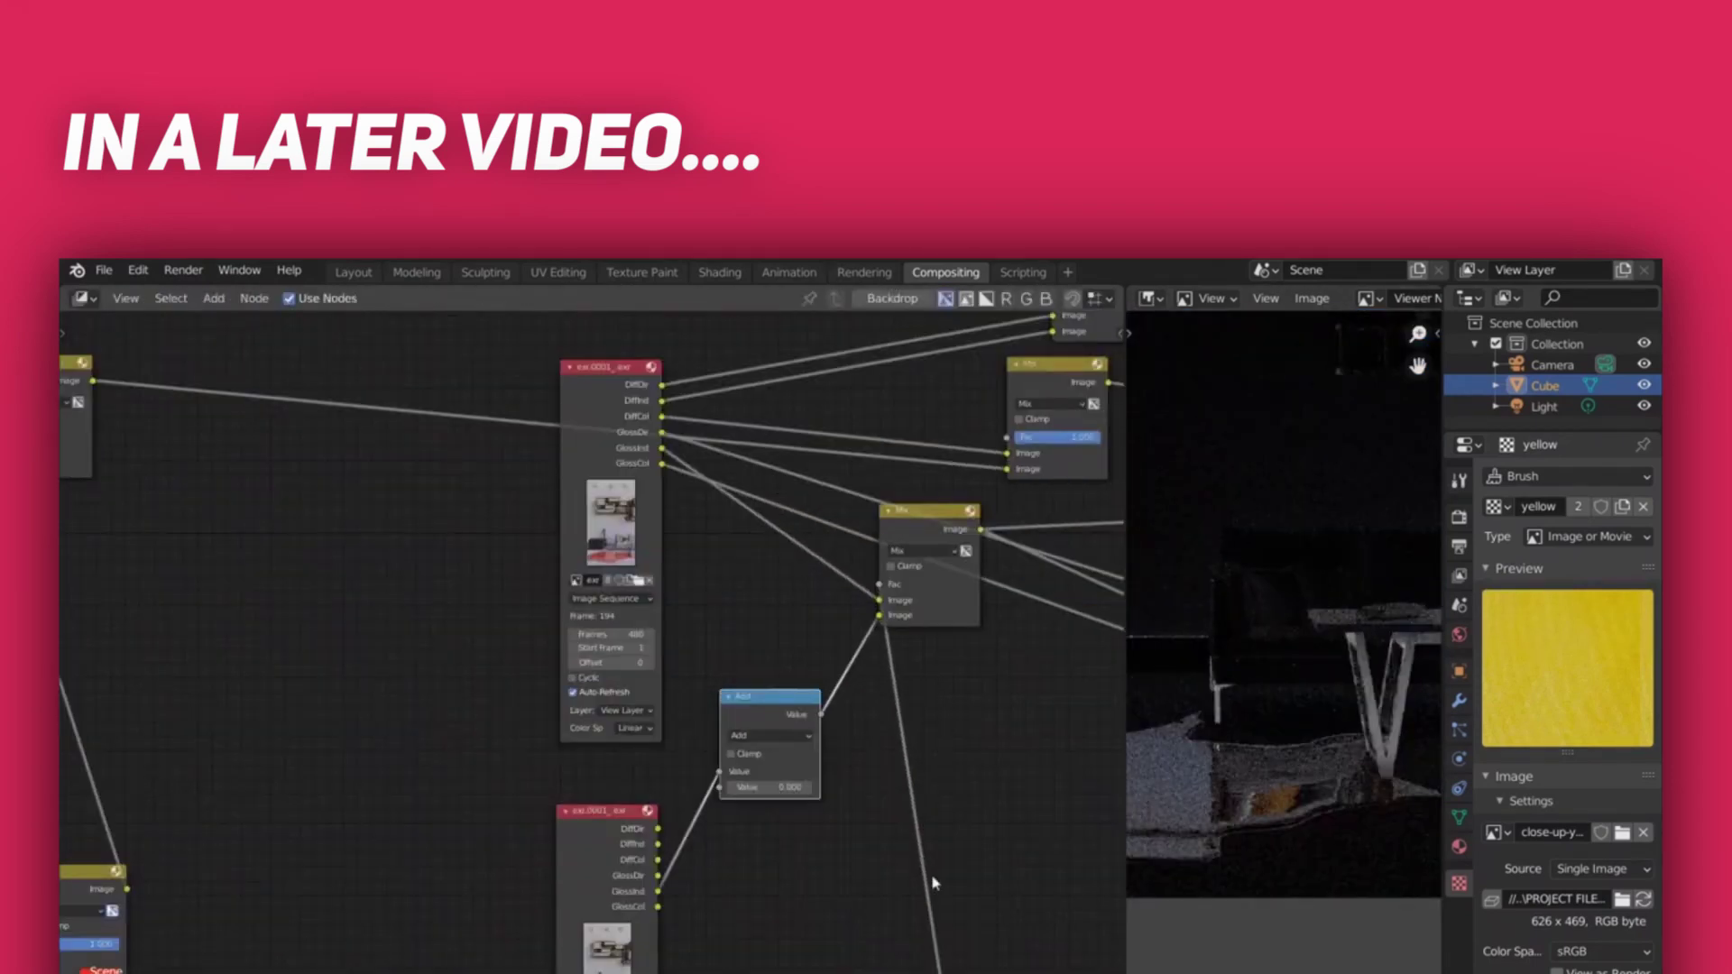